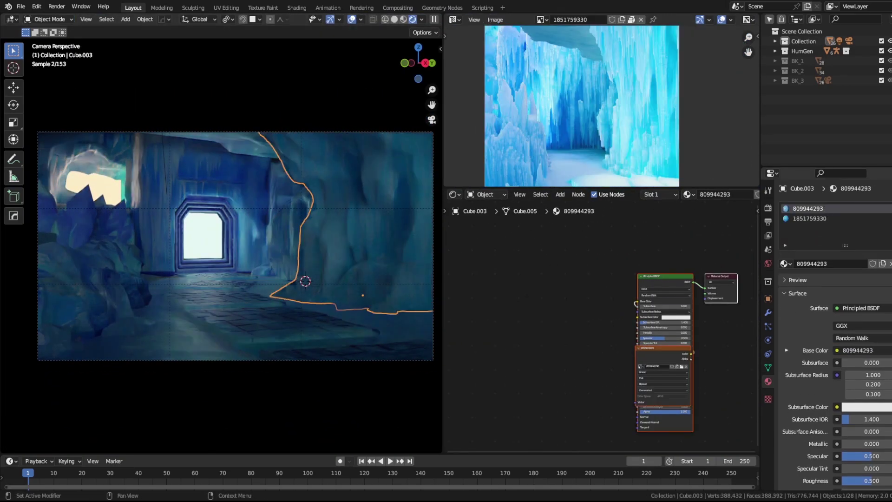
- Add ColorRamp and Bump nodes to the ice wall material and route the image texture through them into the shader's normal
{"action": "left_click_drag", "start_coordinate": [556, 296], "coordinate": [480, 239]}
{"action": "key", "text": "shift+a"}
{"action": "left_click", "coordinate": [559, 298]}
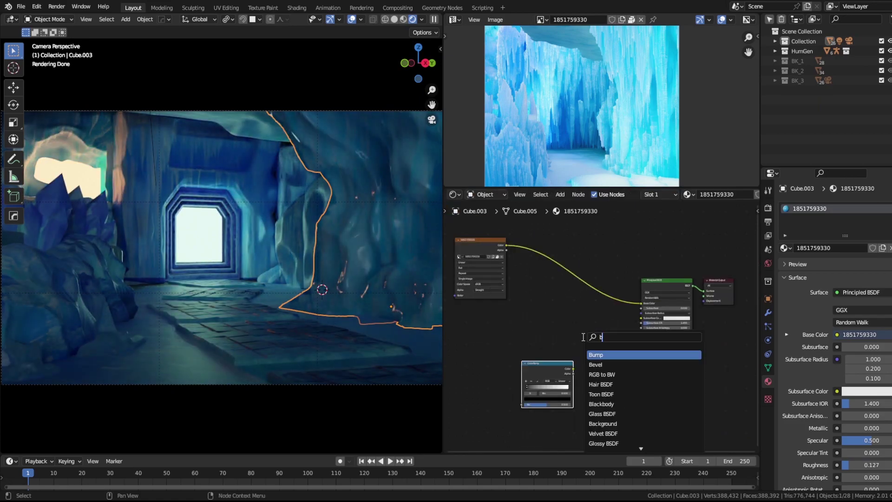
{"action": "left_click", "coordinate": [595, 433]}
{"action": "left_click", "coordinate": [623, 349]}
{"action": "scroll", "coordinate": [597, 233], "scroll_direction": "up", "scroll_amount": 1}
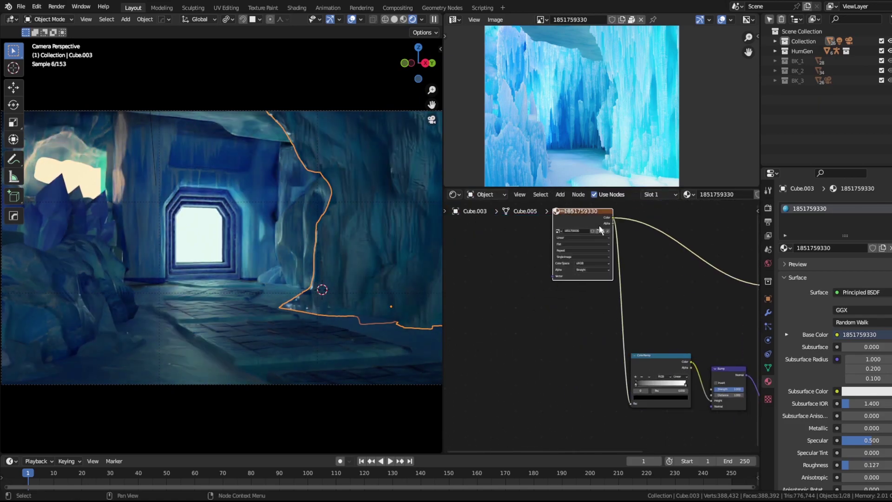
{"action": "scroll", "coordinate": [375, 262], "scroll_direction": "up", "scroll_amount": 2}
- With the ice wall isolated, set its bump strength to about 0.2, bump distance to 0.1 and roughness to 0
{"action": "left_click", "coordinate": [421, 19]}
{"action": "middle_click_drag", "start_coordinate": [381, 79], "coordinate": [246, 255]}
{"action": "scroll", "coordinate": [715, 324], "scroll_direction": "up", "scroll_amount": 2}
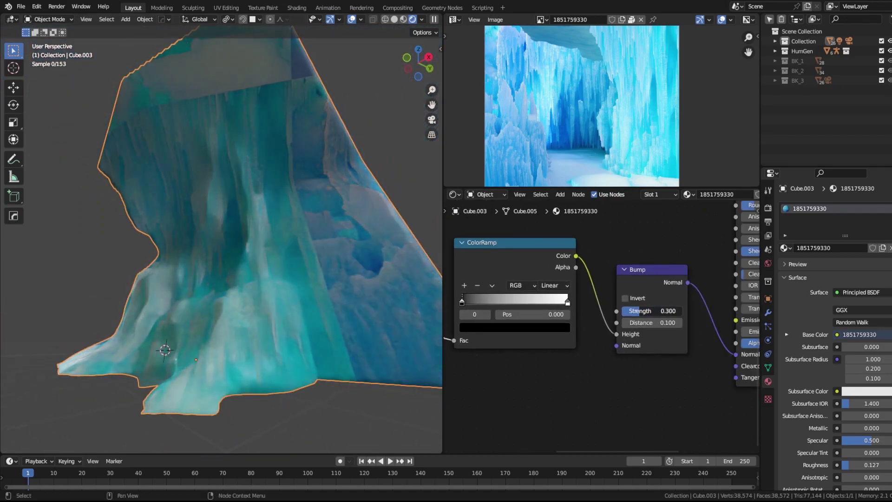
{"action": "scroll", "coordinate": [274, 227], "scroll_direction": "up", "scroll_amount": 3}
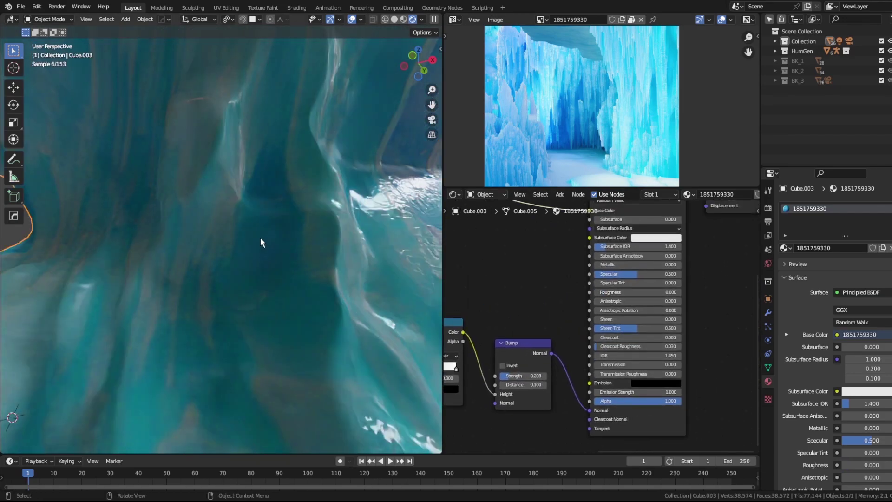
- Try raising the ice wall shader's transmission to about 0.555 in camera view
{"action": "key", "text": "KP_0"}
{"action": "scroll", "coordinate": [623, 361], "scroll_direction": "down", "scroll_amount": 2}
{"action": "left_click_drag", "start_coordinate": [593, 349], "coordinate": [608, 350]}
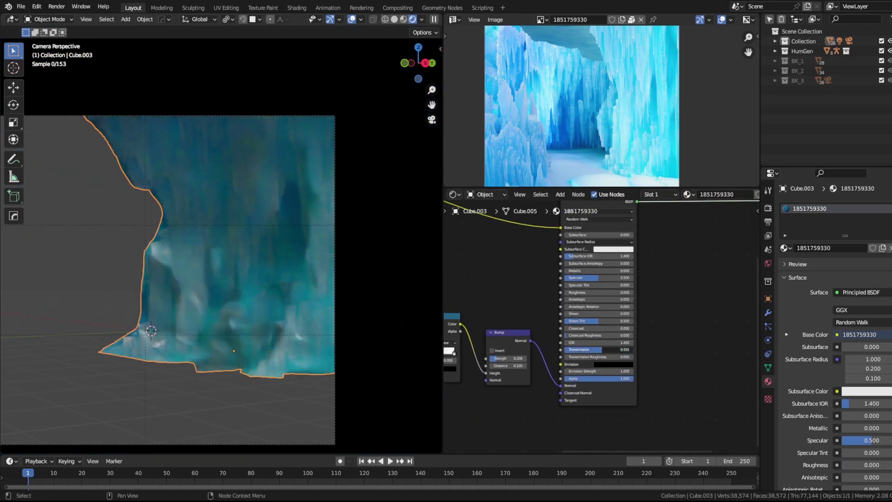
{"action": "scroll", "coordinate": [589, 330], "scroll_direction": "down", "scroll_amount": 2}
{"action": "scroll", "coordinate": [647, 361], "scroll_direction": "up", "scroll_amount": 1}
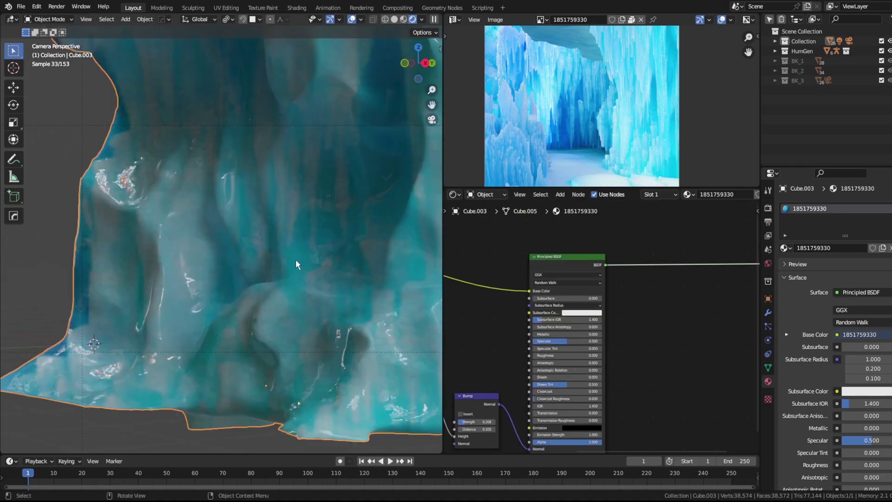
- Duplicate the wall's image texture with a Non-Color color space and feed it into the roughness and bump ColorRamps
{"action": "key", "text": "shift+d"}
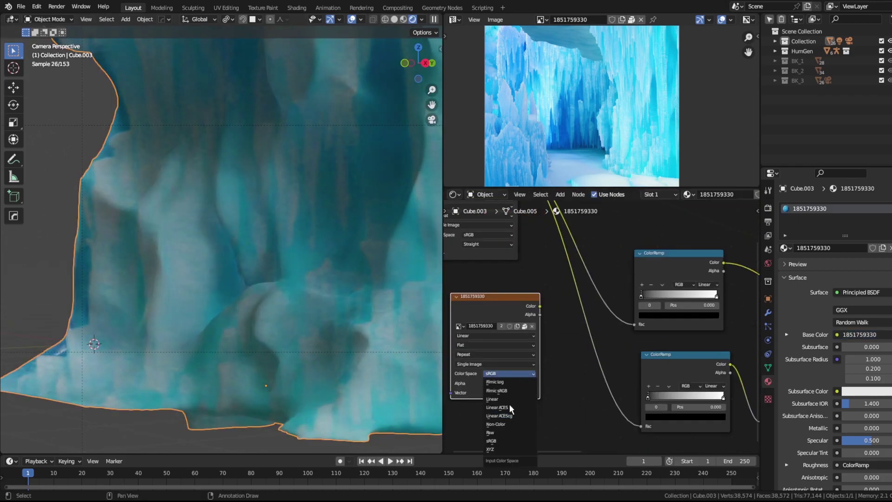
{"action": "left_click", "coordinate": [509, 404]}
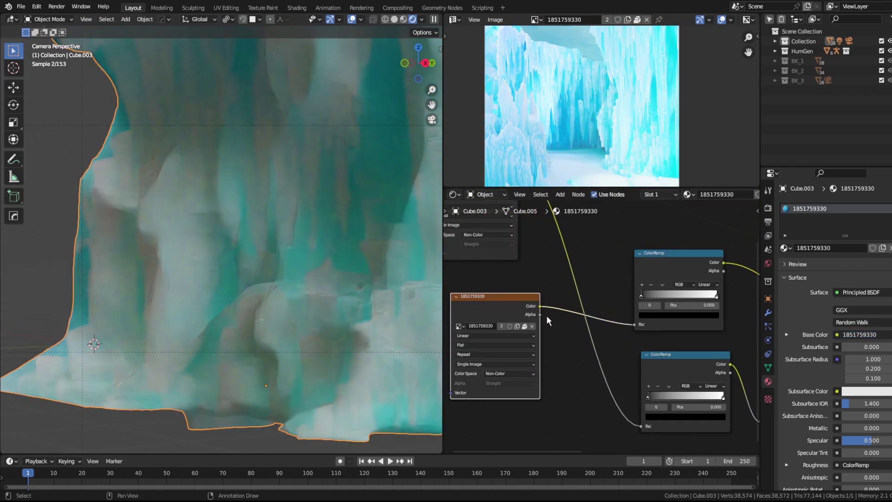
{"action": "middle_click_drag", "start_coordinate": [483, 200], "coordinate": [537, 285]}
{"action": "left_click", "coordinate": [535, 393]}
- Set the bump strength to 0.5 and move the roughness ColorRamp's black stop to about 0.43
{"action": "middle_click_drag", "start_coordinate": [535, 393], "coordinate": [333, 289]}
{"action": "middle_click_drag", "start_coordinate": [279, 302], "coordinate": [353, 260]}
{"action": "middle_click_drag", "start_coordinate": [460, 194], "coordinate": [618, 272]}
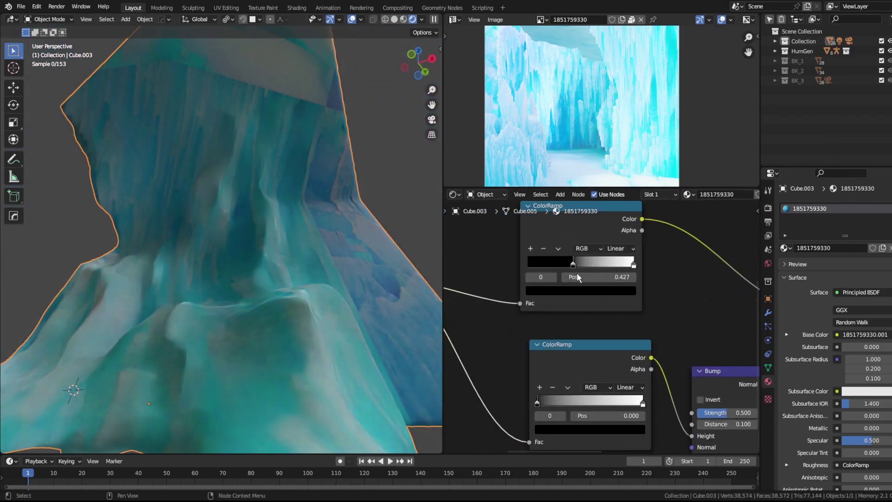
{"action": "scroll", "coordinate": [236, 288], "scroll_direction": "up", "scroll_amount": 4}
{"action": "scroll", "coordinate": [557, 218], "scroll_direction": "up", "scroll_amount": 2}
{"action": "left_click", "coordinate": [670, 306]}
{"action": "scroll", "coordinate": [232, 232], "scroll_direction": "down", "scroll_amount": 4}
{"action": "scroll", "coordinate": [232, 233], "scroll_direction": "up", "scroll_amount": 5}
{"action": "scroll", "coordinate": [581, 325], "scroll_direction": "down", "scroll_amount": 3}
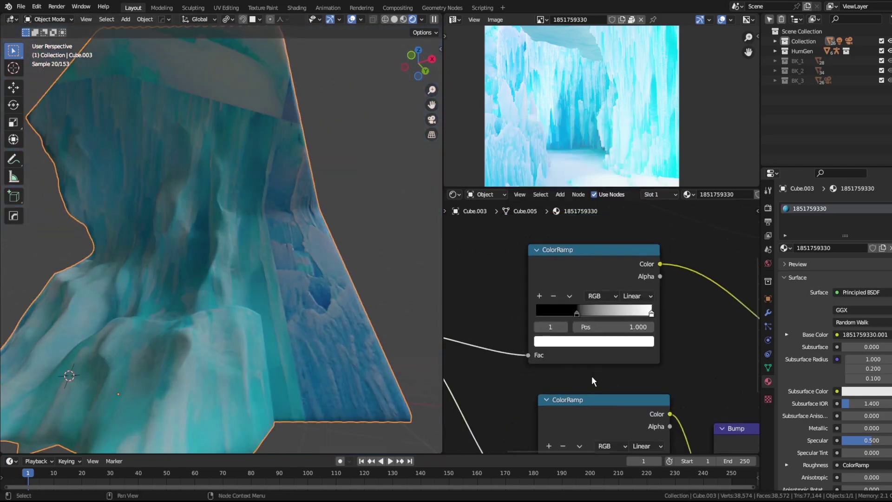
- Preview the roughness ColorRamp on the wall to tighten and flip its gradient, and reconnect the Principled BSDF to the output
{"action": "scroll", "coordinate": [606, 338], "scroll_direction": "up", "scroll_amount": 2}
{"action": "left_click", "coordinate": [469, 276], "text": "ctrl+shift"}
{"action": "middle_click_drag", "start_coordinate": [469, 276], "coordinate": [586, 303]}
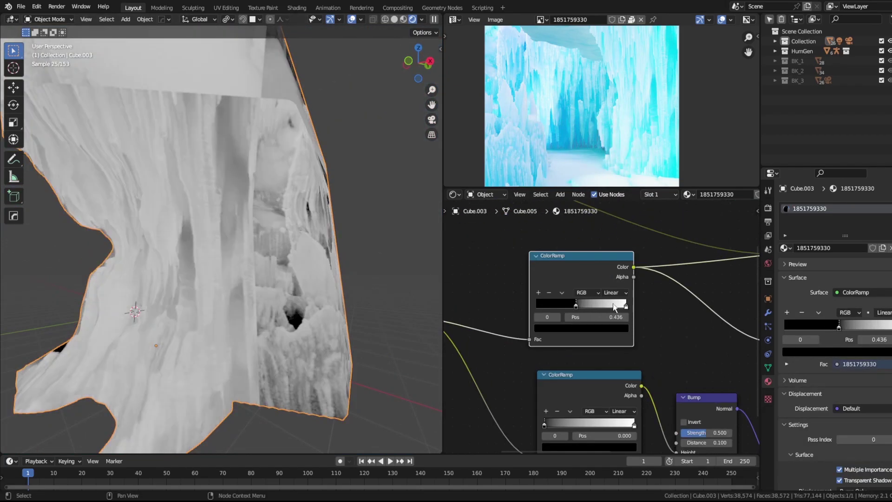
{"action": "left_click_drag", "start_coordinate": [627, 306], "coordinate": [608, 306]}
{"action": "scroll", "coordinate": [609, 306], "scroll_direction": "down", "scroll_amount": 3}
{"action": "left_click", "coordinate": [655, 325], "text": "ctrl+shift"}
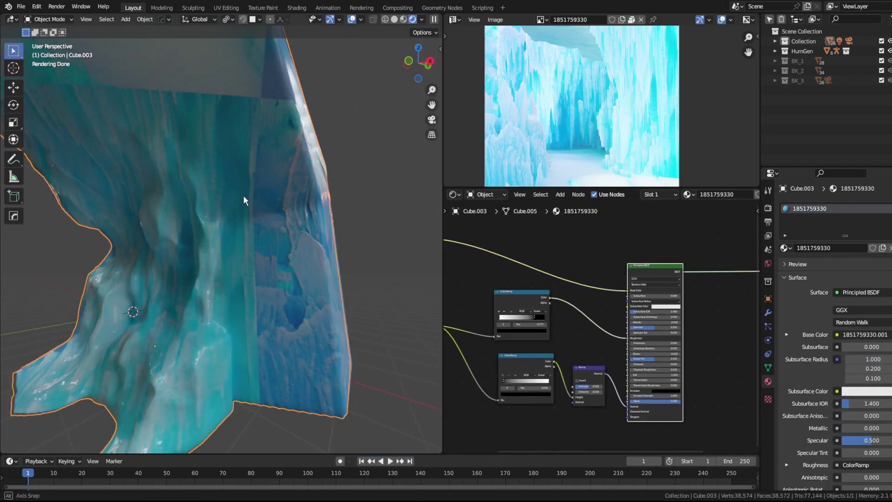
- Bring the Better Normal Glass group into the wall material with the texture color and bump connected, and preview it as the output
{"action": "scroll", "coordinate": [313, 225], "scroll_direction": "up", "scroll_amount": 3}
{"action": "key", "text": "KP_0"}
{"action": "scroll", "coordinate": [448, 279], "scroll_direction": "down", "scroll_amount": 2}
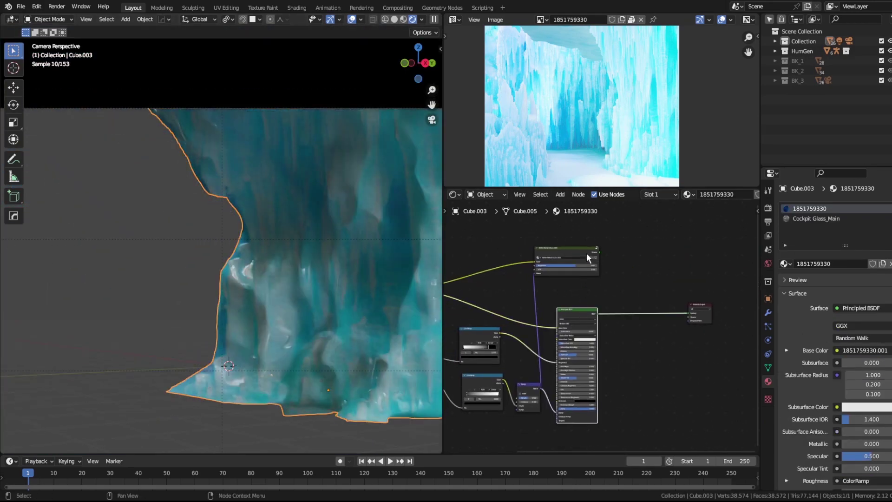
{"action": "left_click", "coordinate": [587, 258], "text": "ctrl+shift"}
{"action": "scroll", "coordinate": [645, 291], "scroll_direction": "up", "scroll_amount": 1}
- Add a Mix Shader that blends the glass group with the Principled BSDF at a factor of 0.525
{"action": "key", "text": "shift+a"}
{"action": "type", "text": "mix"}
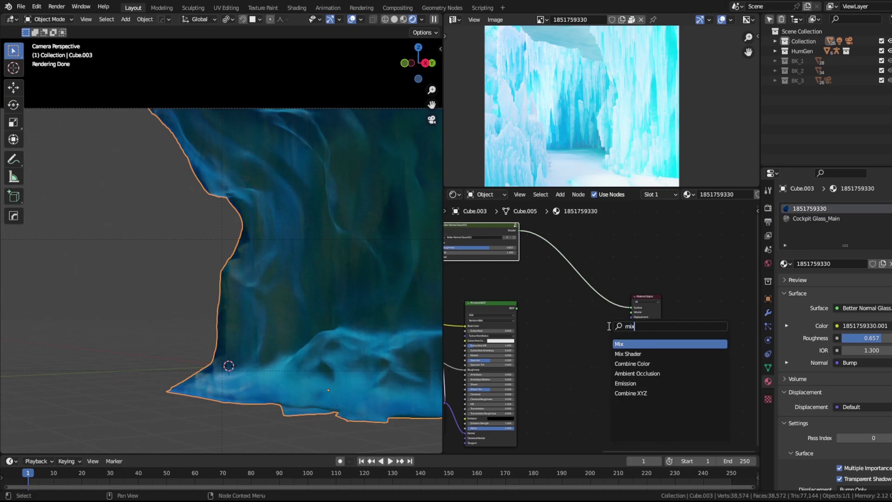
{"action": "left_click", "coordinate": [580, 291]}
{"action": "scroll", "coordinate": [534, 302], "scroll_direction": "up", "scroll_amount": 2}
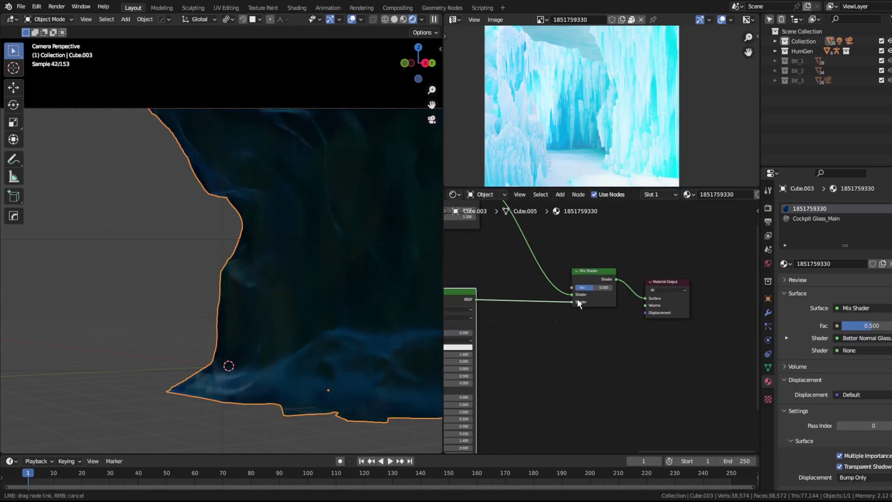
{"action": "left_click_drag", "start_coordinate": [577, 300], "coordinate": [572, 303]}
{"action": "middle_click_drag", "start_coordinate": [577, 333], "coordinate": [597, 347]}
{"action": "mouse_move", "coordinate": [622, 312]}
{"action": "left_mouse_down"}
{"action": "mouse_move", "coordinate": [641, 317]}
{"action": "mouse_move", "coordinate": [614, 312]}
{"action": "left_mouse_up"}
- Add a Principled Volume node to the material output's volume and sample a bright cyan as its color
{"action": "scroll", "coordinate": [616, 306], "scroll_direction": "down", "scroll_amount": 1}
{"action": "middle_click_drag", "start_coordinate": [688, 339], "coordinate": [616, 306]}
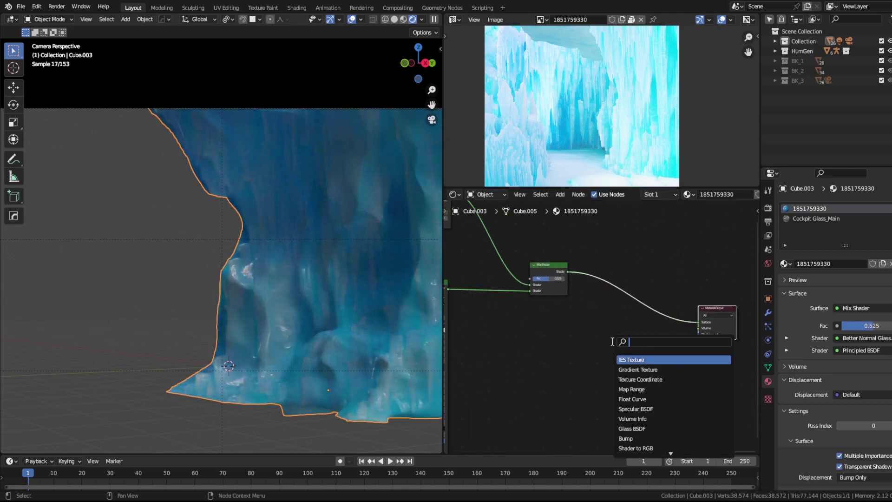
{"action": "left_click_drag", "start_coordinate": [642, 342], "coordinate": [698, 328]}
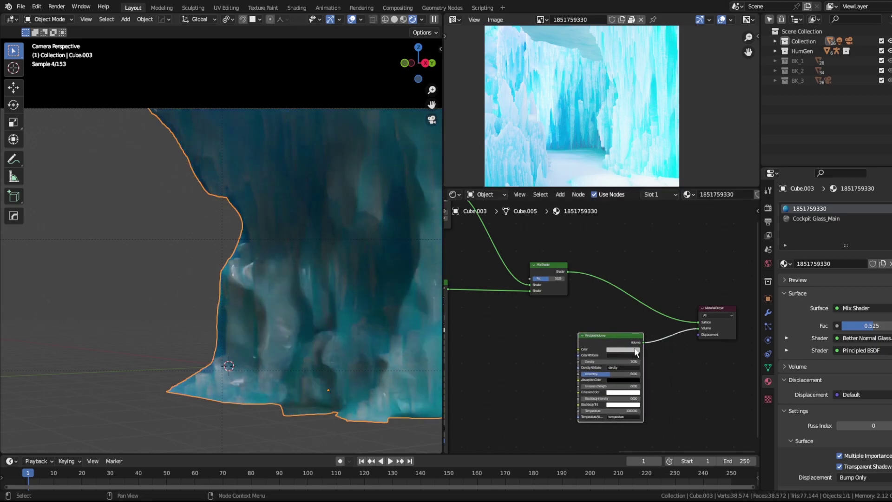
{"action": "left_click", "coordinate": [635, 351]}
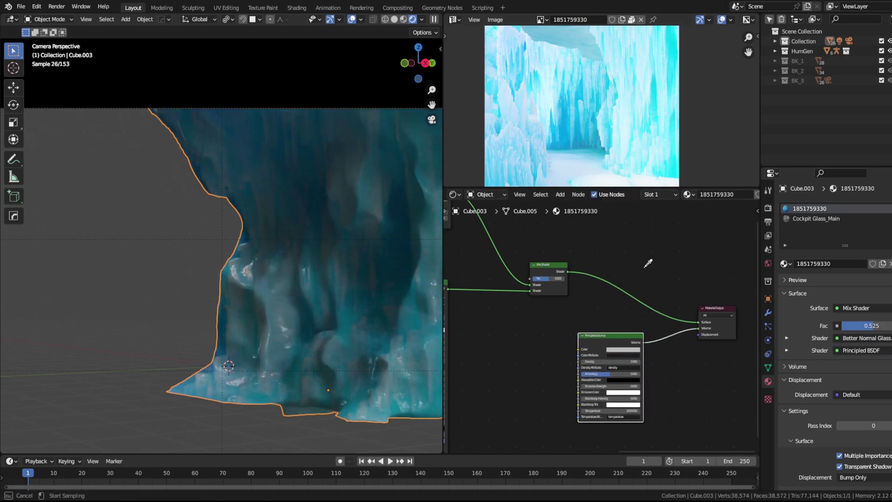
{"action": "scroll", "coordinate": [653, 367], "scroll_direction": "up", "scroll_amount": 3}
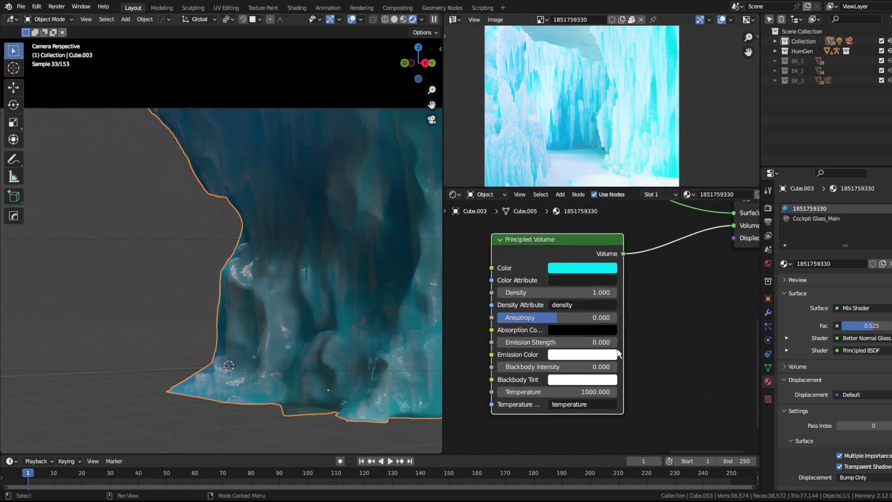
- Set the volume's density to 0.2 and give it a cyan emission with strength 0.03
{"action": "left_click_drag", "start_coordinate": [616, 292], "coordinate": [581, 292]}
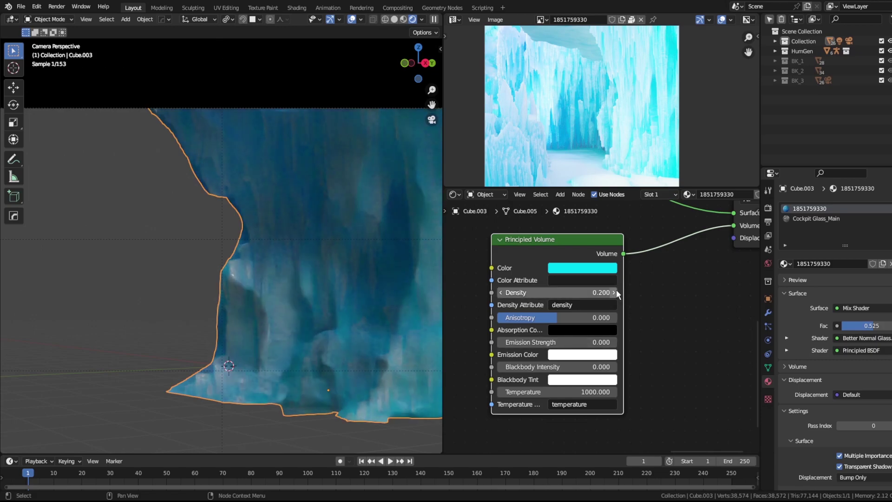
{"action": "left_click", "coordinate": [577, 342]}
{"action": "type", "text": "0.13"}
{"action": "key", "text": "Return"}
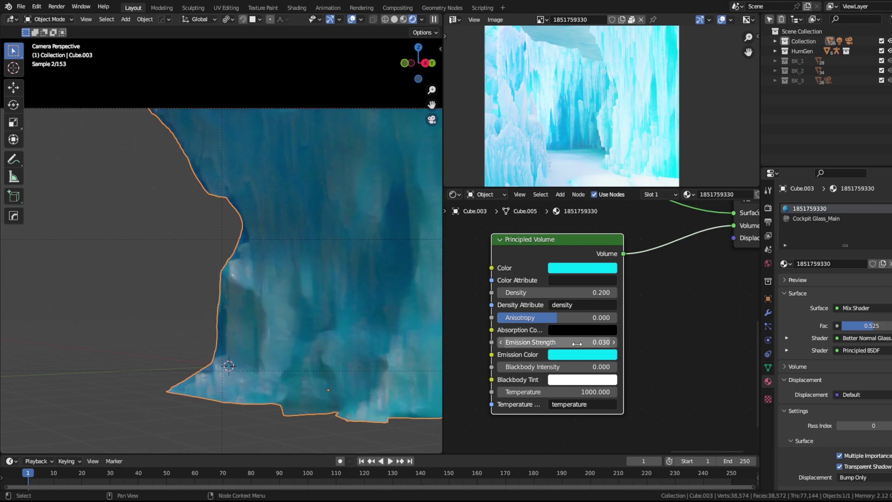
- Widen the rendered camera view to check the new ice material in the whole cave scene
{"action": "left_click_drag", "start_coordinate": [442, 289], "coordinate": [667, 289]}
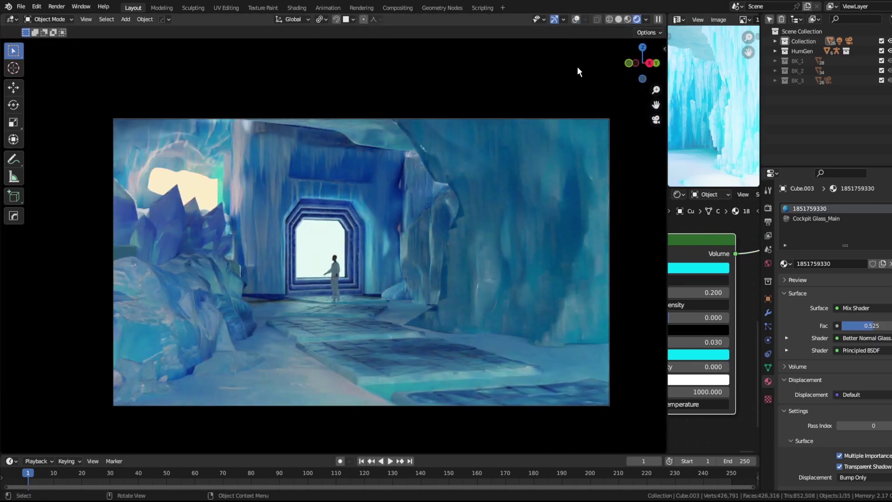
{"action": "left_click", "coordinate": [646, 20]}
{"action": "left_click", "coordinate": [592, 79]}
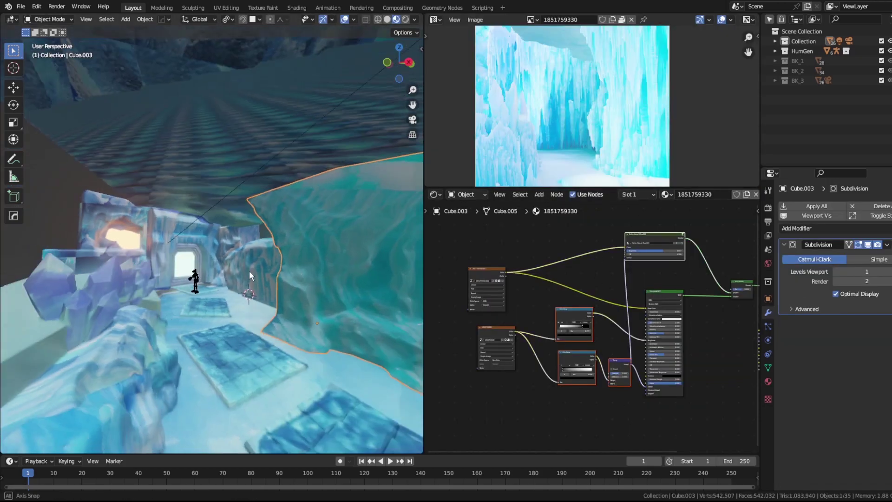
- Rebuild the ice shader on the foreground ice rocks using the copied nodes, with a duplicate texture set to Non-Color for roughness and bump
{"action": "left_click", "coordinate": [121, 362]}
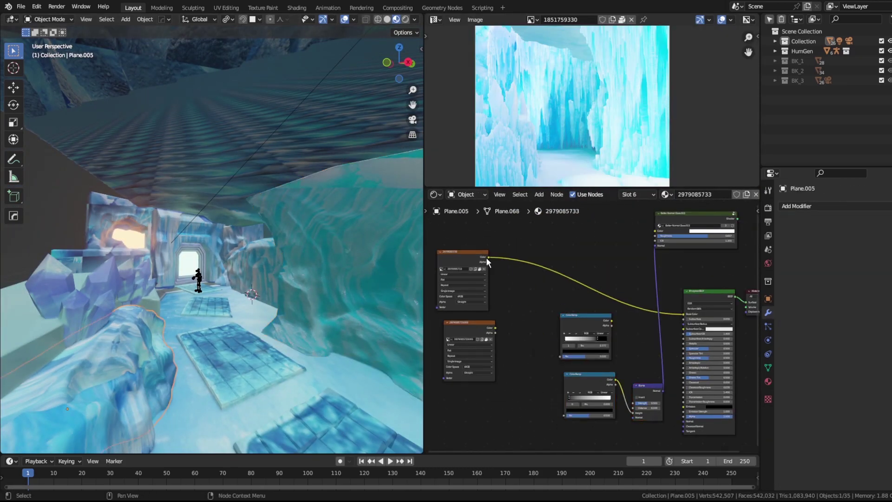
{"action": "left_click", "coordinate": [453, 274]}
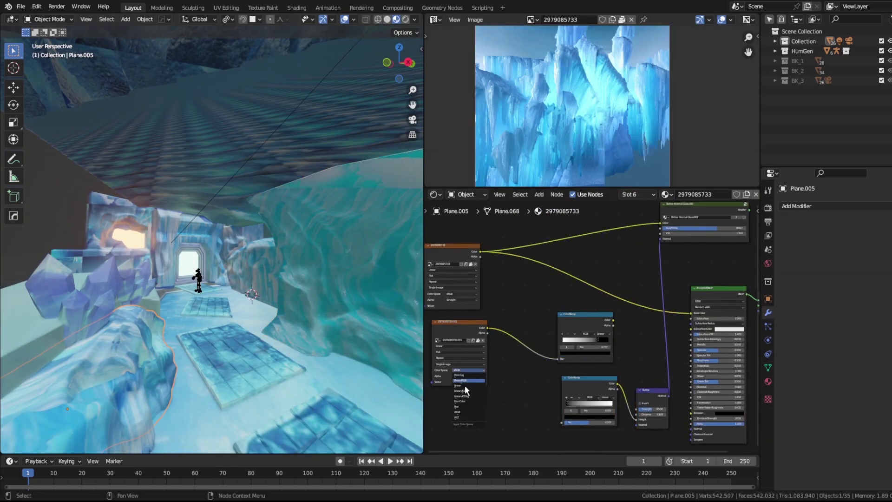
{"action": "left_click", "coordinate": [462, 375]}
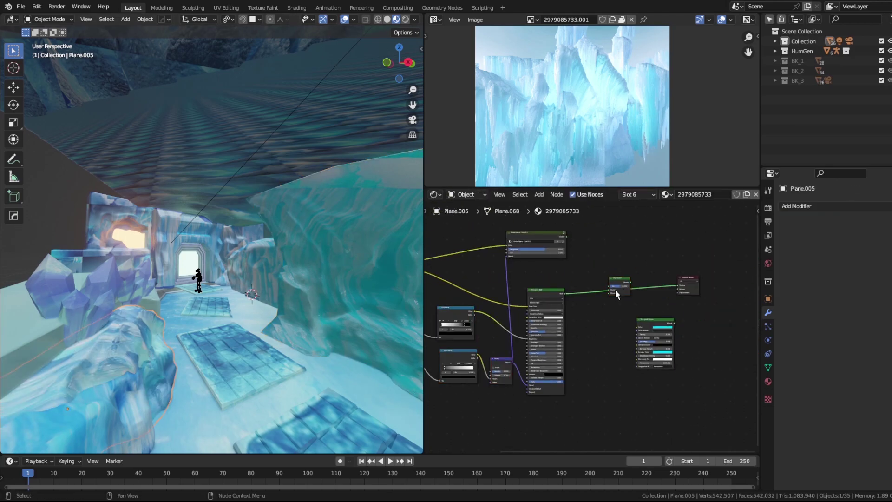
{"action": "scroll", "coordinate": [617, 308], "scroll_direction": "up", "scroll_amount": 2}
{"action": "middle_click_drag", "start_coordinate": [613, 330], "coordinate": [697, 327]}
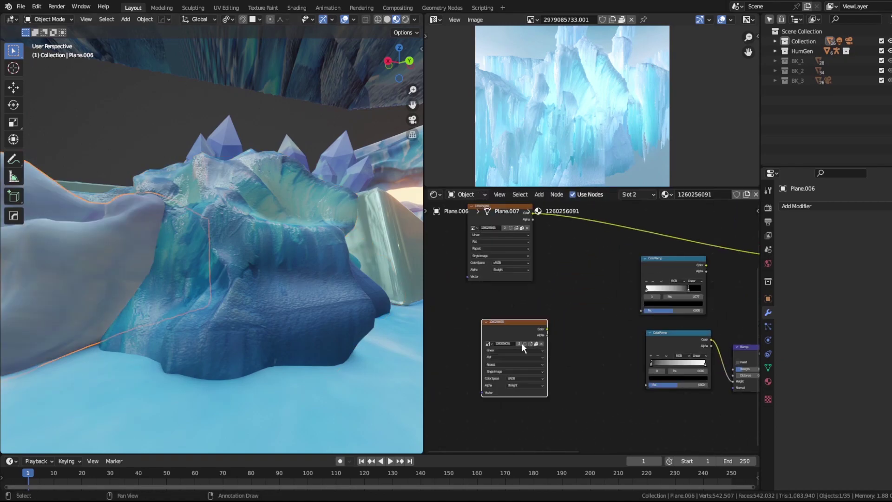
{"action": "left_click_drag", "start_coordinate": [450, 343], "coordinate": [548, 397]}
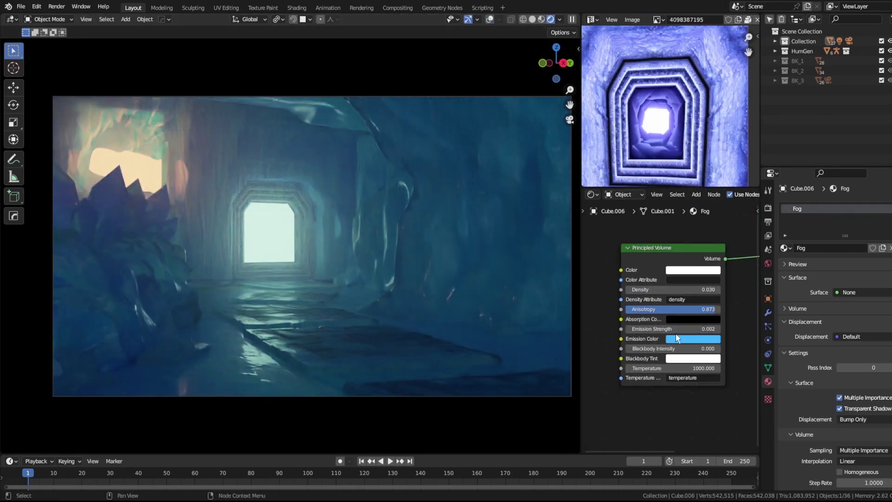
- Tune the fog volume, and set color management to Medium High Contrast with exposure 0.239 and gamma 0.958
{"action": "left_click_drag", "start_coordinate": [676, 329], "coordinate": [664, 309]}
{"action": "left_click", "coordinate": [768, 207]}
{"action": "left_click_drag", "start_coordinate": [580, 418], "coordinate": [746, 418]}
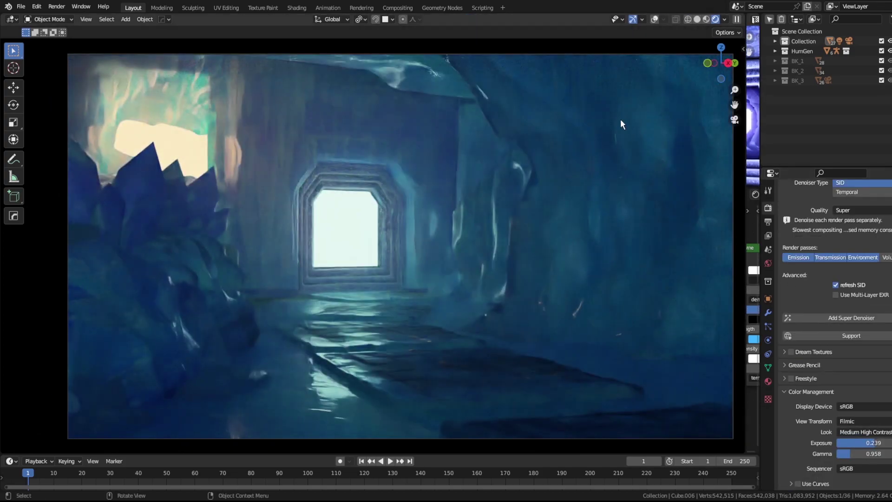
- Give the glowing doorway plane a pale green emission with strength 11
{"action": "left_click", "coordinate": [768, 381]}
{"action": "scroll", "coordinate": [831, 291], "scroll_direction": "down", "scroll_amount": 10}
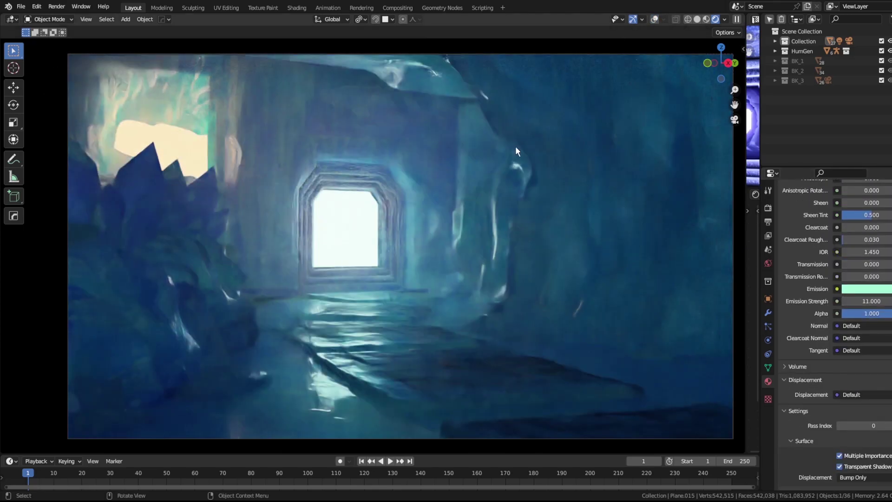
- Add a pale blue square area light at the doorway with 58.1 W power and about 30° spread
{"action": "key", "text": "shift+a"}
{"action": "key", "text": "g"}
{"action": "key", "text": "KP_Decimal"}
{"action": "key", "text": "s"}
{"action": "key", "text": "z"}
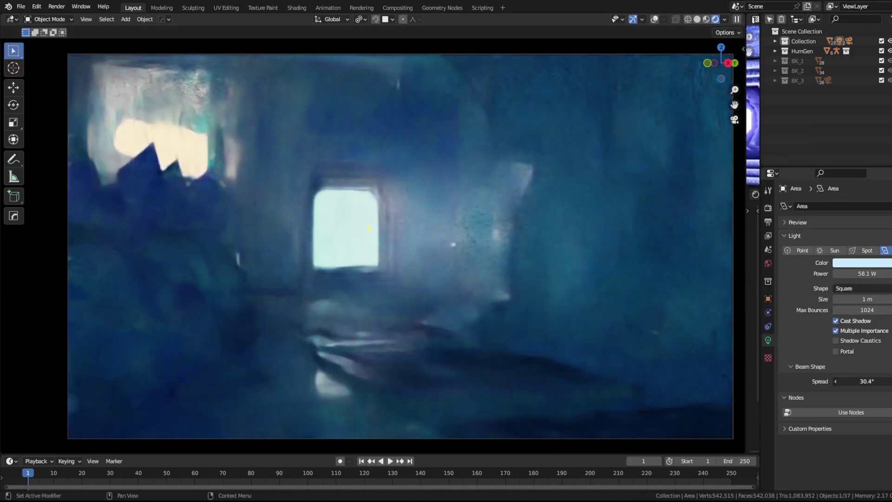
- Place a second area light at the opening behind the crystals, colored orange with 11.5 W power and 35.4° spread
{"action": "key", "text": "shift+alt+z"}
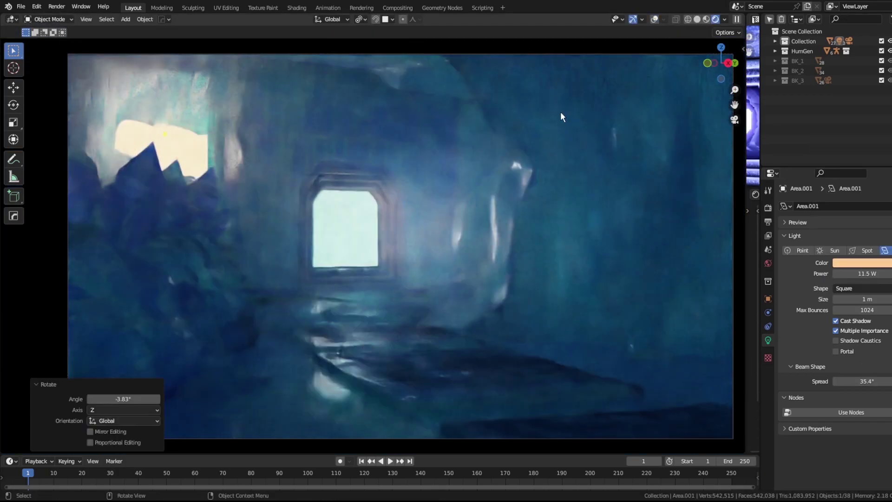
{"action": "left_click", "coordinate": [562, 111]}
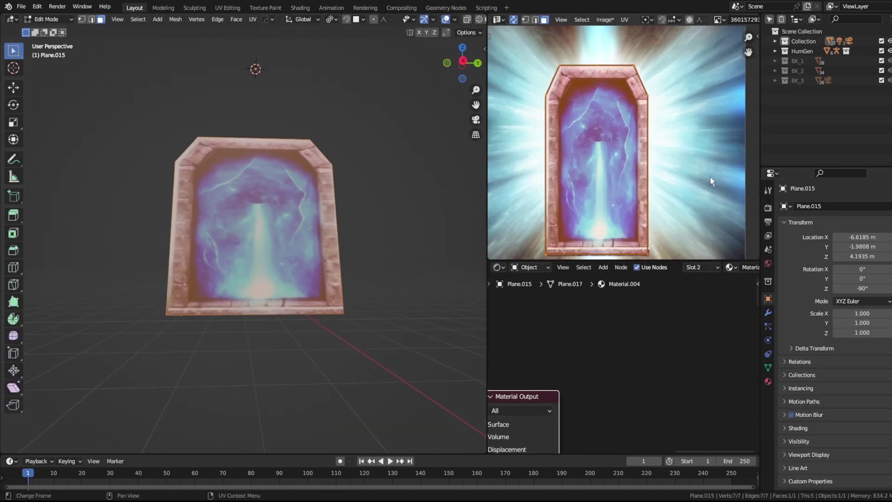
- Inset the arched portal face and push it inward to form a recessed, textured doorway
{"action": "key", "text": "i"}
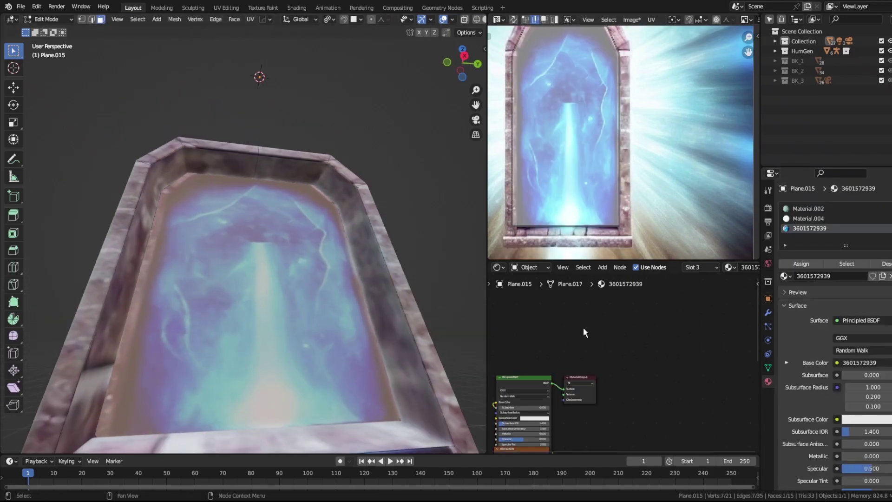
{"action": "scroll", "coordinate": [537, 106], "scroll_direction": "down", "scroll_amount": 4}
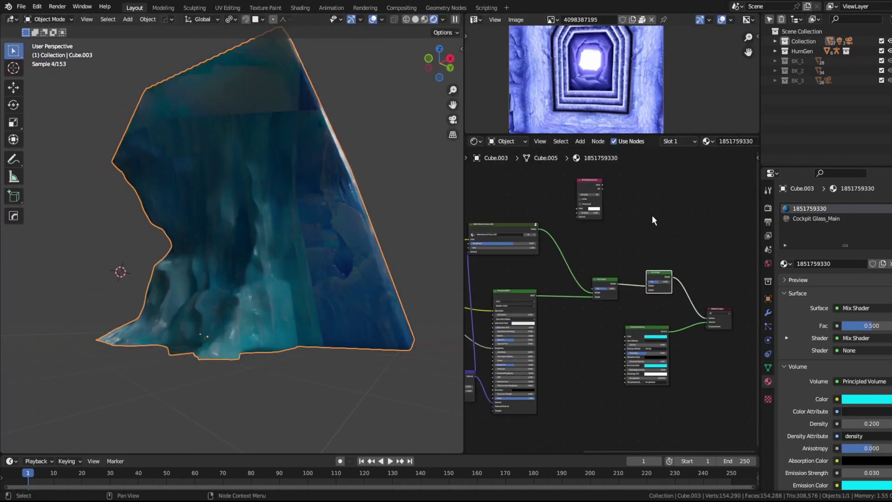
- Drive the ice wall's shader mix with ambient occlusion through an inverted Color Ramp combined with a texture
{"action": "scroll", "coordinate": [651, 215], "scroll_direction": "up", "scroll_amount": 3}
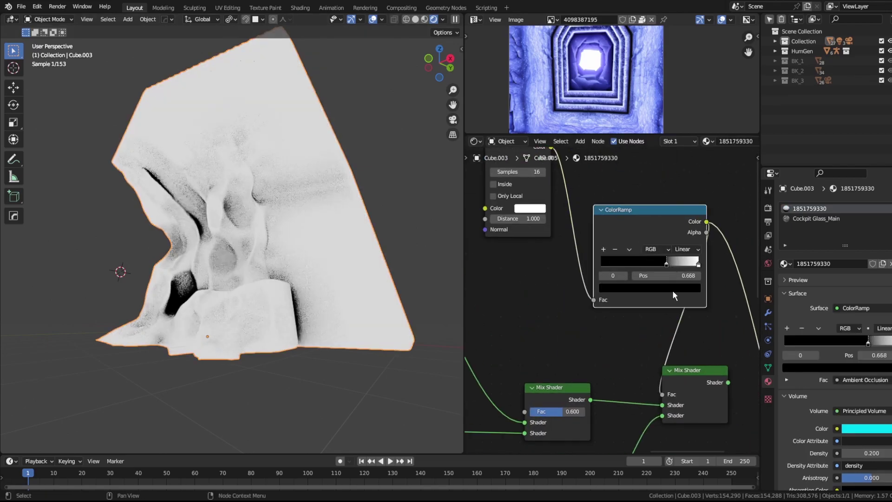
{"action": "type", "text": "white"}
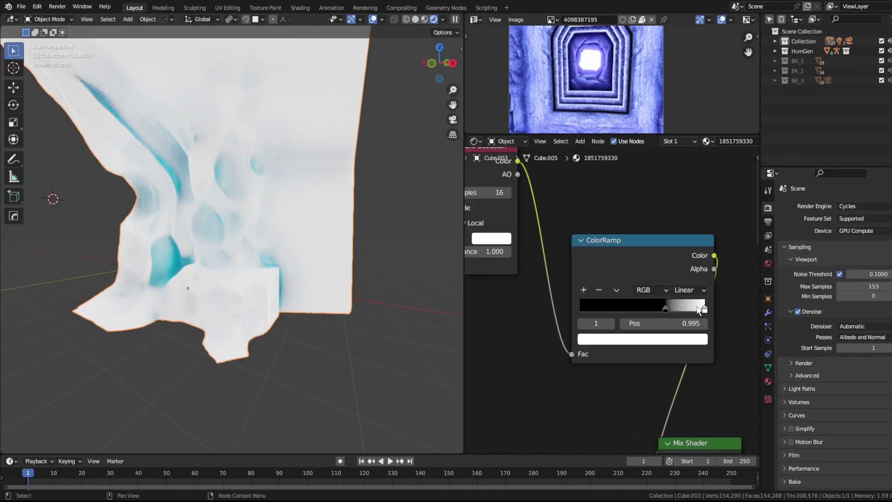
{"action": "left_click_drag", "start_coordinate": [705, 307], "coordinate": [681, 308]}
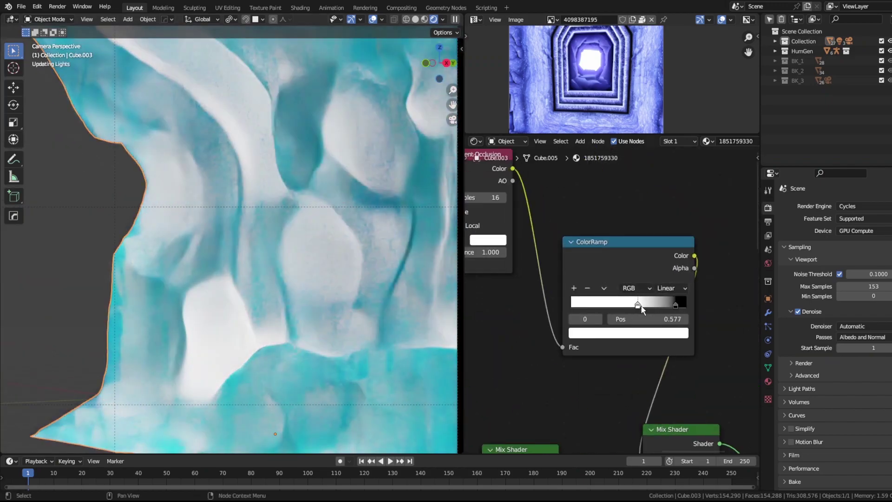
{"action": "left_click_drag", "start_coordinate": [665, 305], "coordinate": [668, 305]}
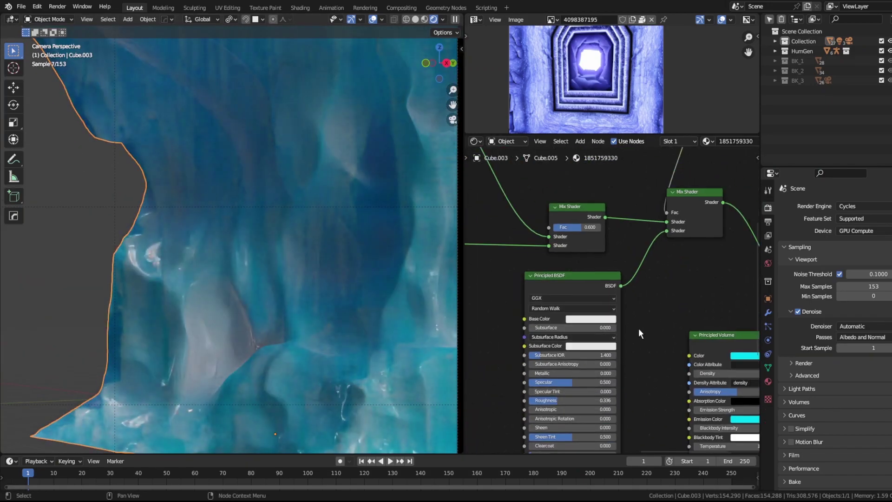
{"action": "left_click", "coordinate": [582, 255]}
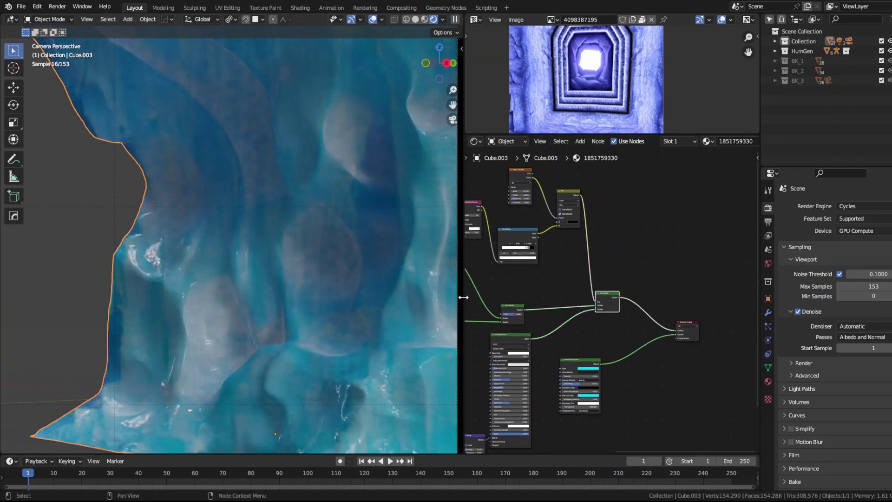
- Enlarge the camera view of the cave and adjust its rendered shading options
{"action": "left_click_drag", "start_coordinate": [464, 297], "coordinate": [713, 279]}
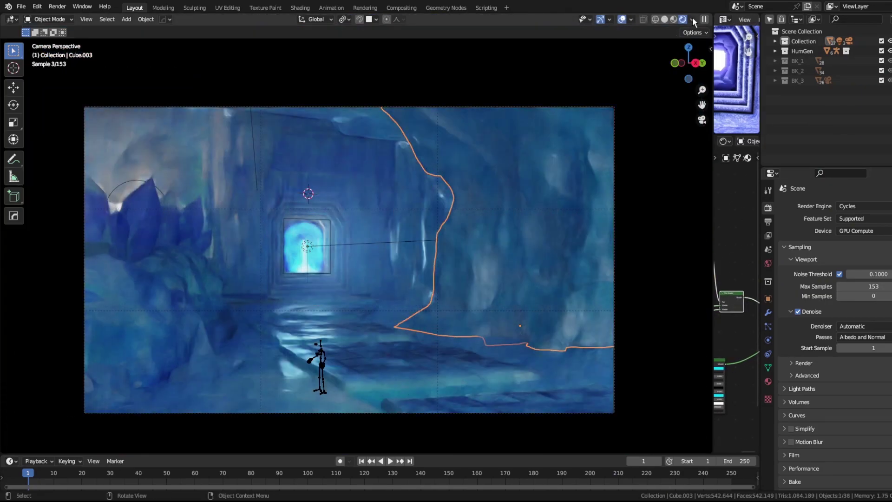
{"action": "left_click", "coordinate": [692, 19]}
{"action": "left_click", "coordinate": [636, 79]}
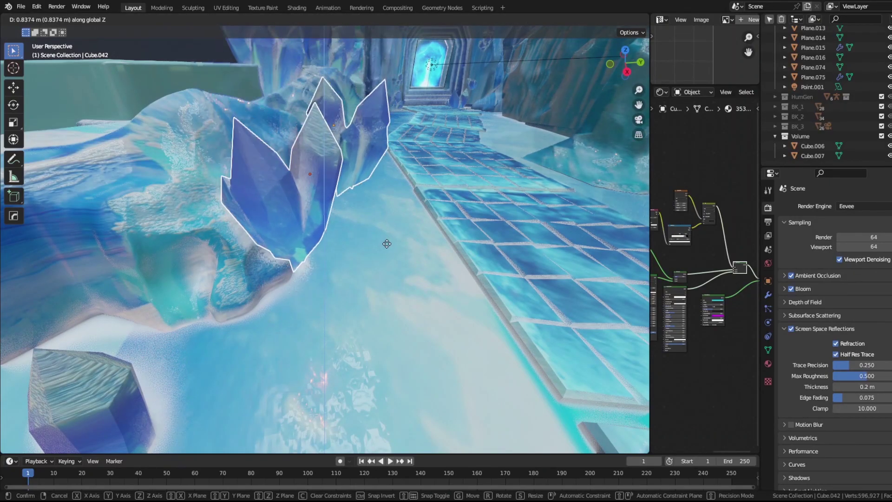
- Position and scale a crystal cluster beside the tiled ice path and duplicate the shortened icicle cluster on the ceiling
{"action": "left_click", "coordinate": [375, 307]}
{"action": "key", "text": "s"}
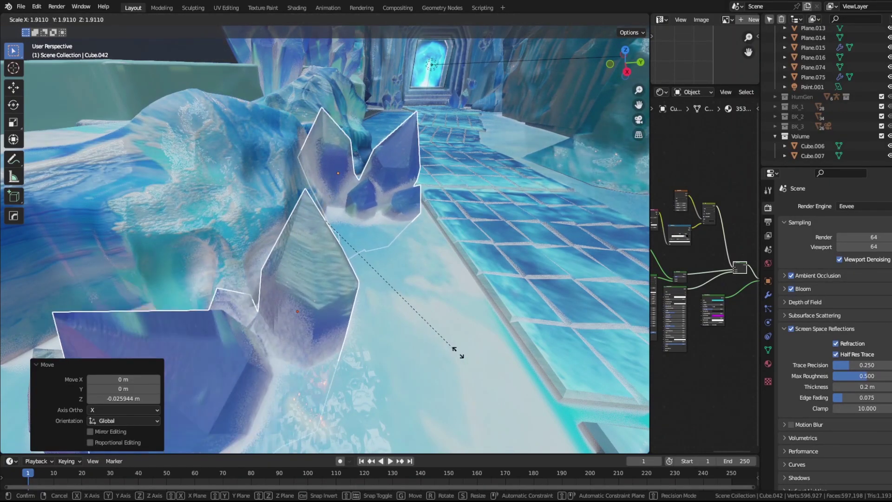
{"action": "left_click", "coordinate": [405, 298]}
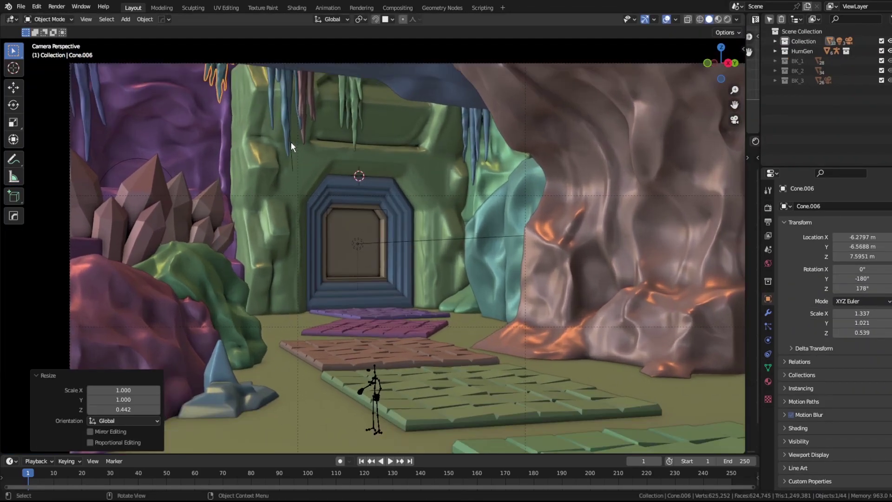
{"action": "key", "text": "shift+d"}
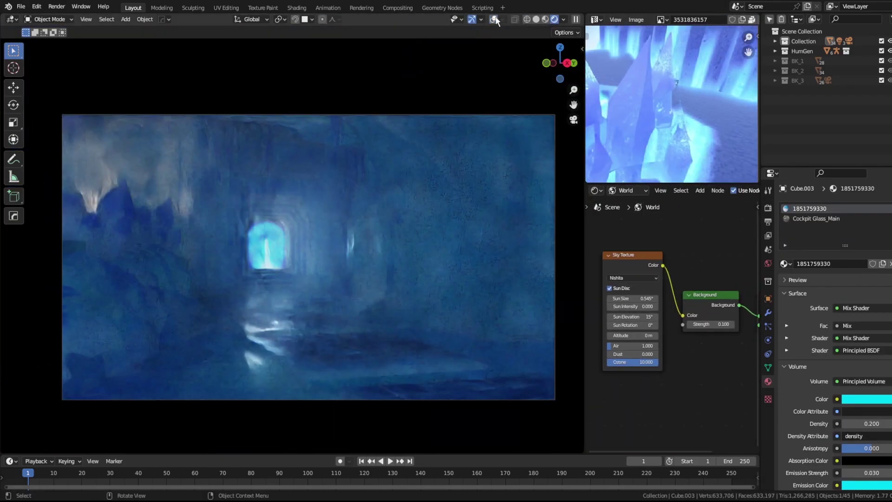
- Dim the world lighting by setting the sky Background strength to 0.03
{"action": "scroll", "coordinate": [670, 374], "scroll_direction": "up", "scroll_amount": 2}
{"action": "type", "text": "3"}
{"action": "key", "text": "Return"}
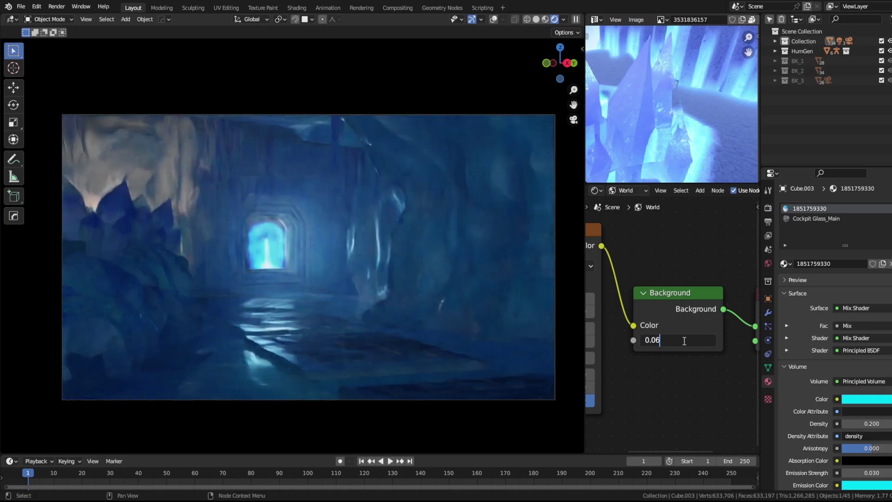
{"action": "type", "text": "6"}
{"action": "key", "text": "Return"}
{"action": "scroll", "coordinate": [646, 376], "scroll_direction": "down", "scroll_amount": 1}
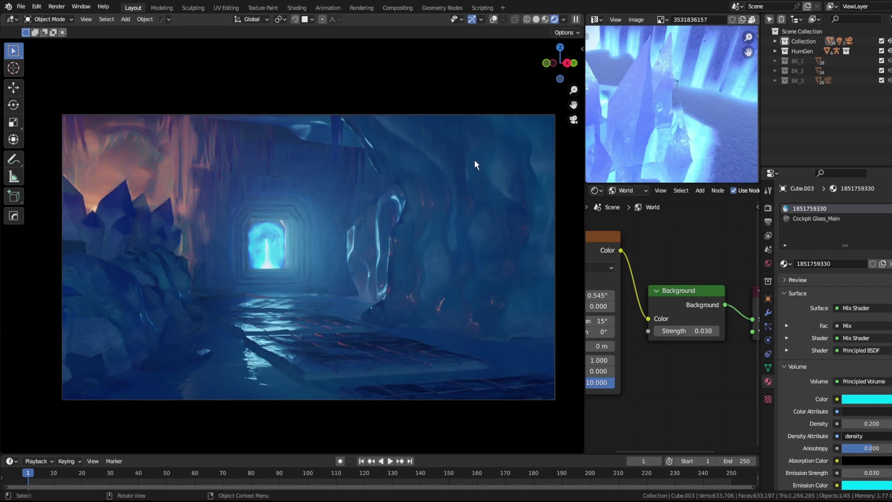
- Shift a copy of the orange light behind the crystals along X to light the opposite cave wall
{"action": "left_click", "coordinate": [122, 193]}
{"action": "key", "text": "g"}
{"action": "key", "text": "x"}
{"action": "left_click", "coordinate": [519, 43]}
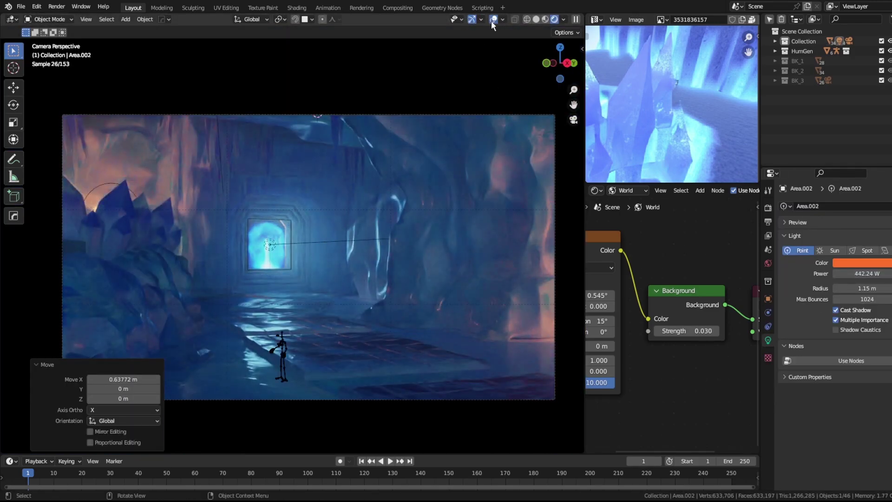
- Brighten the crystal material by adding and adjusting color-correction nodes on its glow
{"action": "left_click", "coordinate": [408, 247]}
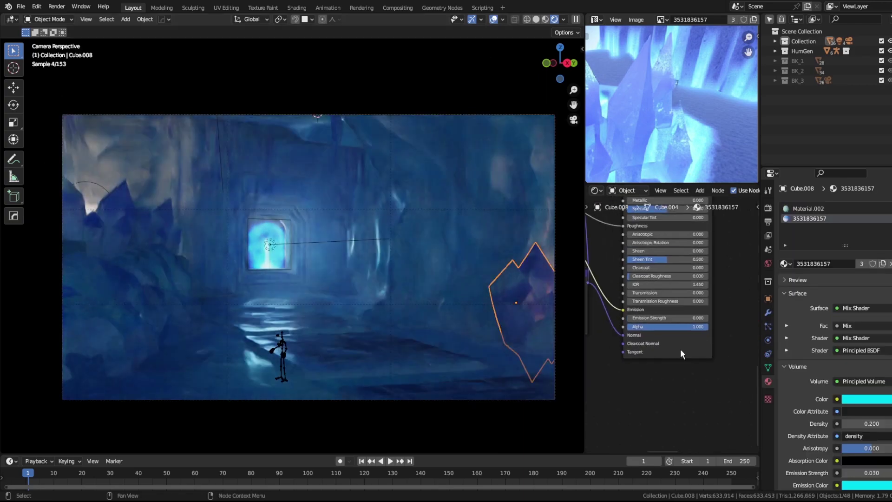
{"action": "key", "text": "shift+a"}
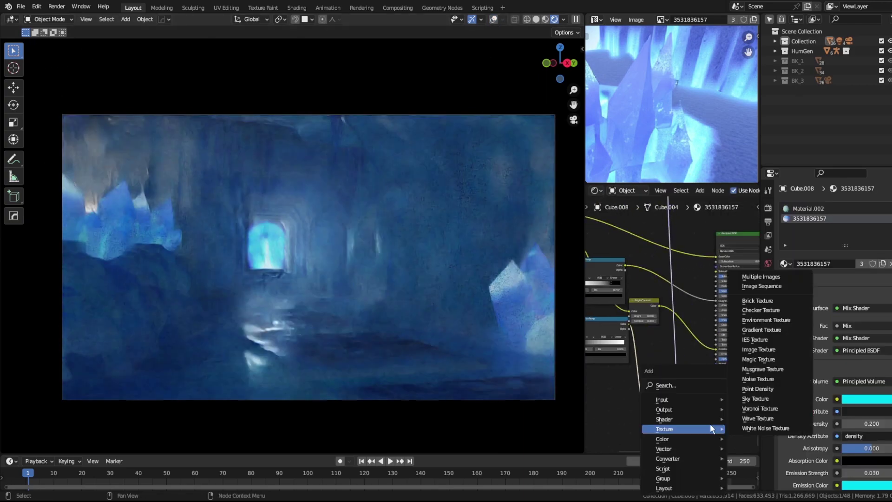
{"action": "left_click", "coordinate": [743, 278]}
{"action": "left_click", "coordinate": [662, 335]}
{"action": "scroll", "coordinate": [625, 386], "scroll_direction": "up", "scroll_amount": 2}
{"action": "left_click_drag", "start_coordinate": [704, 314], "coordinate": [692, 314]}
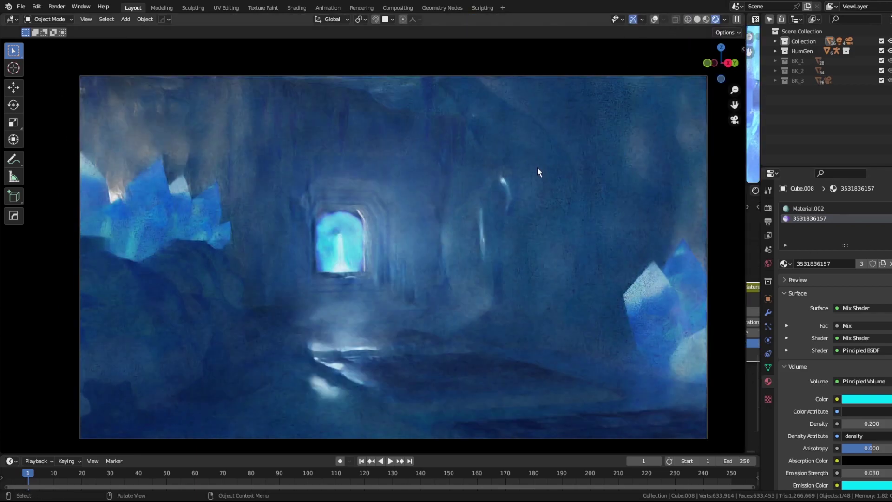
- Isolate a crystal cluster and rework the nodes feeding its final Mix Shader
{"action": "scroll", "coordinate": [864, 372], "scroll_direction": "down", "scroll_amount": 10}
{"action": "scroll", "coordinate": [836, 325], "scroll_direction": "up", "scroll_amount": 6}
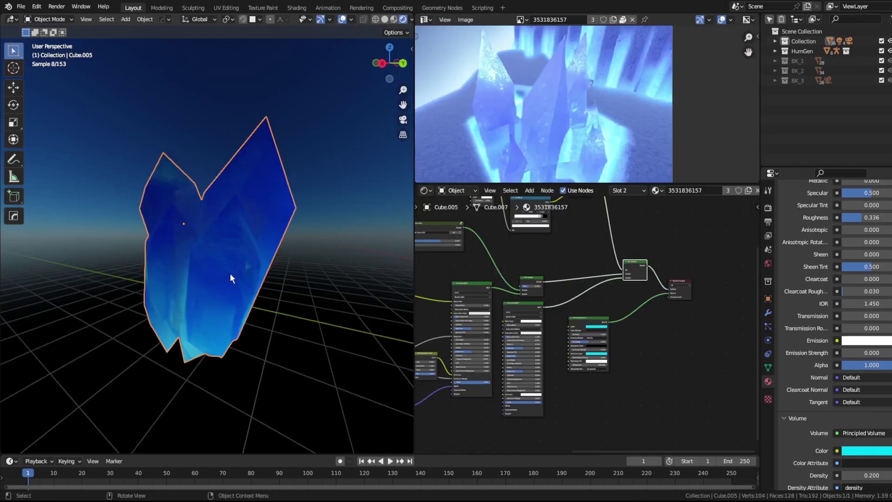
{"action": "scroll", "coordinate": [648, 304], "scroll_direction": "down", "scroll_amount": 3}
{"action": "scroll", "coordinate": [648, 304], "scroll_direction": "up", "scroll_amount": 5}
{"action": "middle_click_drag", "start_coordinate": [648, 301], "coordinate": [500, 270]}
{"action": "left_click_drag", "start_coordinate": [597, 270], "coordinate": [585, 241]}
{"action": "left_click_drag", "start_coordinate": [517, 234], "coordinate": [508, 198]}
- Preview an intermediate node of the crystal material, orbit around the cluster, and restore the final Mix Shader as output
{"action": "middle_click_drag", "start_coordinate": [534, 344], "coordinate": [569, 302], "text": "ctrl"}
{"action": "left_click", "coordinate": [569, 302], "text": "ctrl+shift"}
{"action": "middle_click_drag", "start_coordinate": [326, 283], "coordinate": [408, 302]}
{"action": "scroll", "coordinate": [641, 322], "scroll_direction": "down", "scroll_amount": 3}
{"action": "middle_click_drag", "start_coordinate": [641, 322], "coordinate": [651, 313]}
{"action": "left_click", "coordinate": [651, 313], "text": "ctrl+shift"}
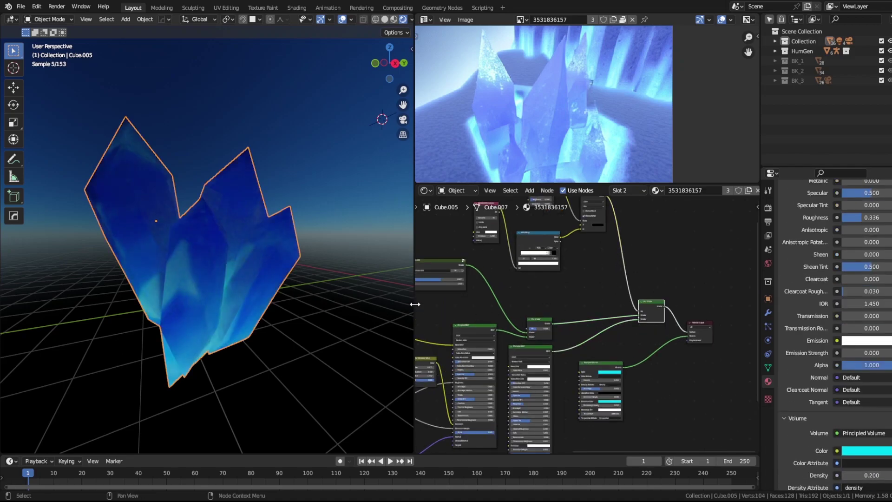
- Leave the isolated crystal view and check the whole cave through the camera
{"action": "key", "text": "ctrl+space"}
{"action": "key", "text": "KP_Divide"}
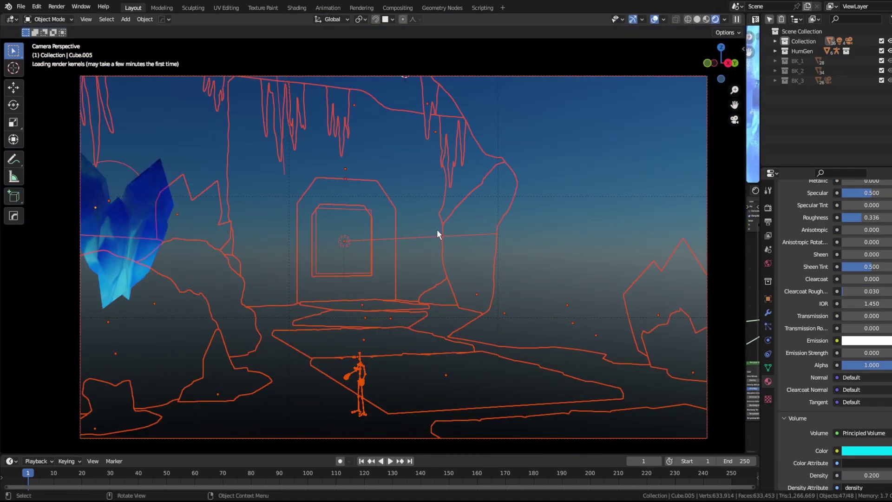
{"action": "left_click", "coordinate": [437, 232]}
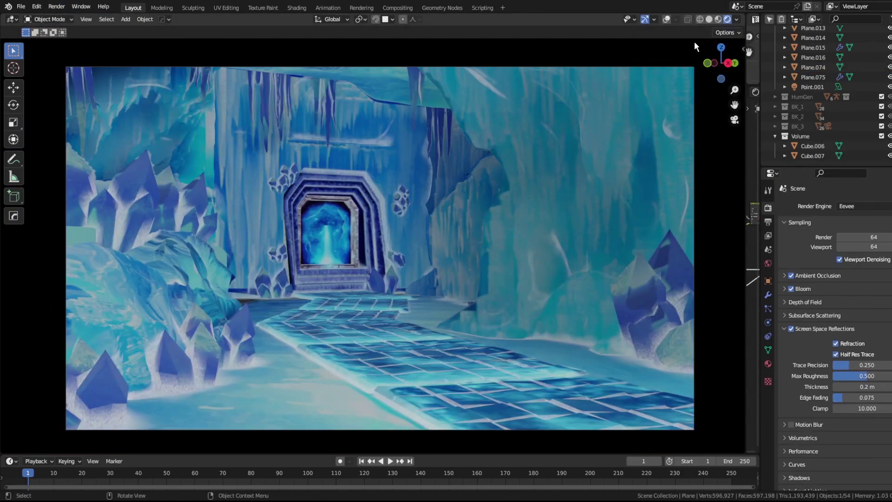
{"action": "left_click", "coordinate": [709, 22]}
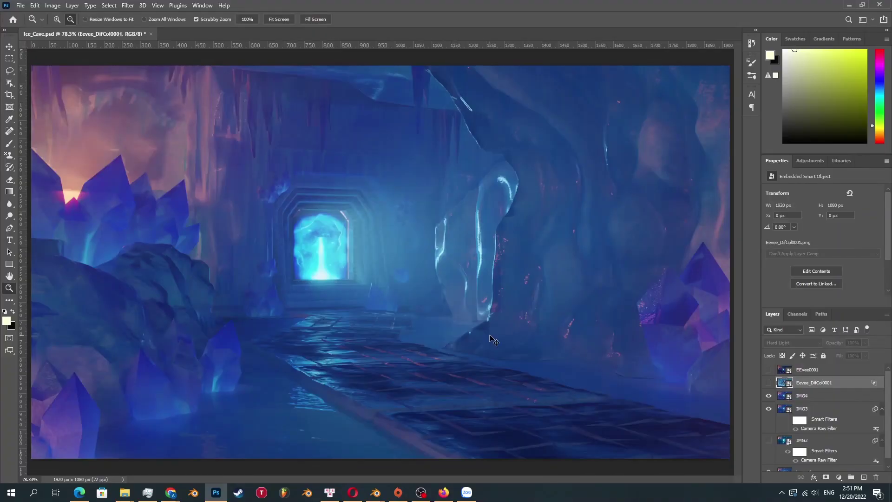
- Switch to Photoshop, show the Eevee_DifCol0001 layer and set its blend mode to Soft Light
{"action": "key", "text": "ctrl+comma"}
{"action": "left_click", "coordinate": [792, 343]}
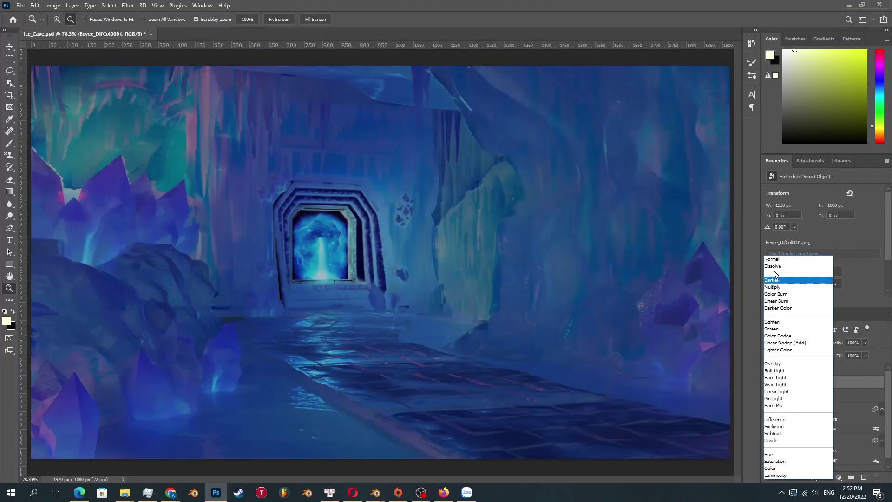
{"action": "key", "text": "Escape"}
- Split the Eevee_DifCol0001 layer's underlying Blend If shadow range to 0/180 and set its opacity to 66%
{"action": "double_click", "coordinate": [850, 382]}
{"action": "left_click_drag", "start_coordinate": [654, 326], "coordinate": [738, 330], "text": "alt"}
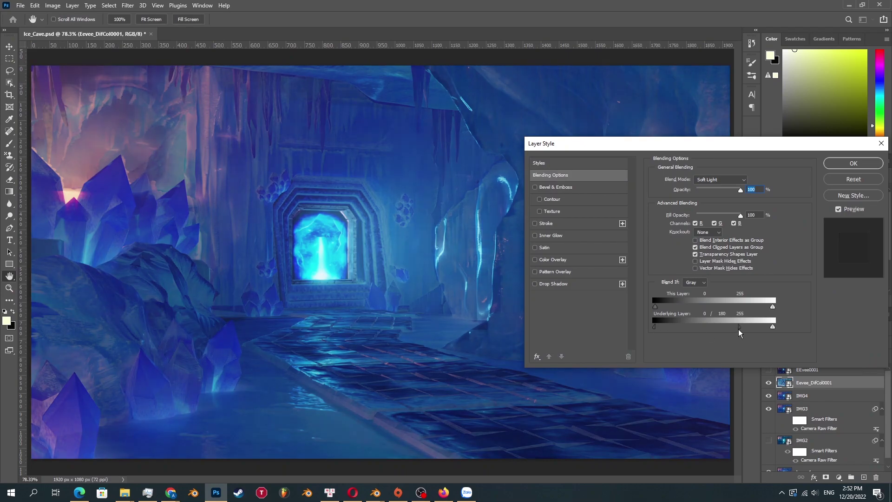
{"action": "key", "text": "Return"}
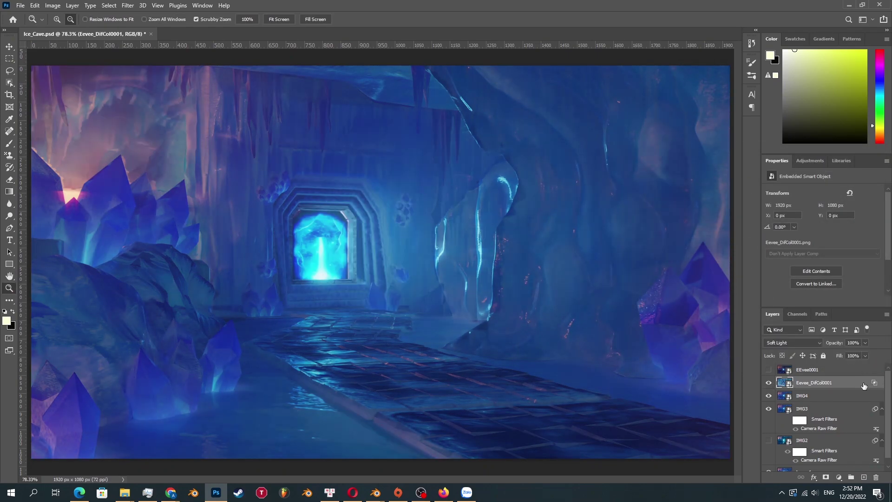
{"action": "left_click_drag", "start_coordinate": [846, 353], "coordinate": [852, 353]}
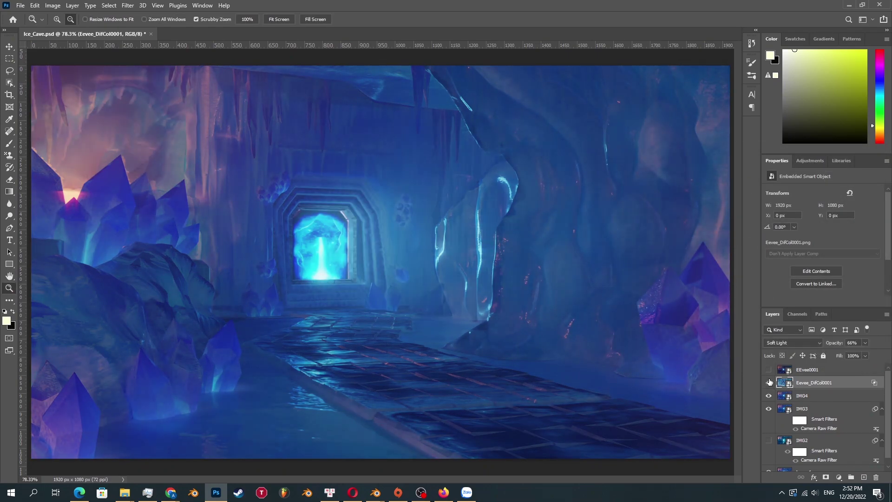
- Add a new layer above Eevee_DifCol0001 and set up a brush from the favorites at 32% opacity
{"action": "key", "text": "ctrl+shift+alt+n"}
{"action": "scroll", "coordinate": [343, 291], "scroll_direction": "up", "scroll_amount": 5, "text": "alt"}
{"action": "key", "text": "b"}
{"action": "right_click", "coordinate": [366, 278]}
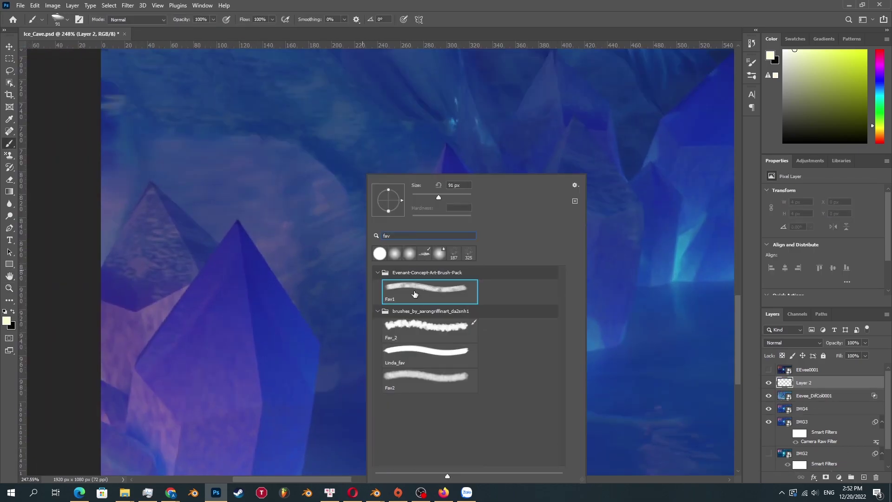
{"action": "key", "text": "Escape"}
{"action": "scroll", "coordinate": [244, 360], "scroll_direction": "up", "scroll_amount": 2, "text": "alt"}
{"action": "right_click", "coordinate": [320, 176]}
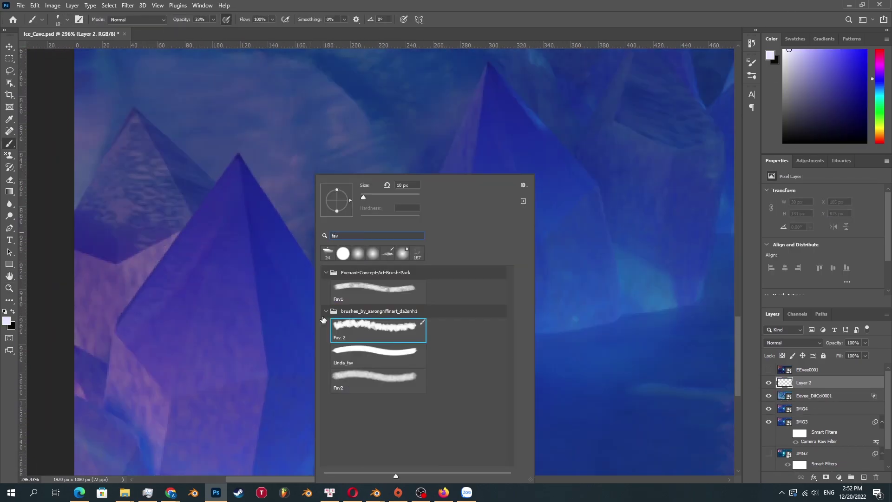
{"action": "double_click", "coordinate": [371, 335]}
{"action": "right_click", "coordinate": [385, 177]}
{"action": "double_click", "coordinate": [441, 342]}
{"action": "key", "text": "3"}
{"action": "key", "text": "2"}
- Paint pale lavender dabs on the tip of the large foreground crystal at 31% brush opacity
{"action": "left_click", "coordinate": [241, 207]}
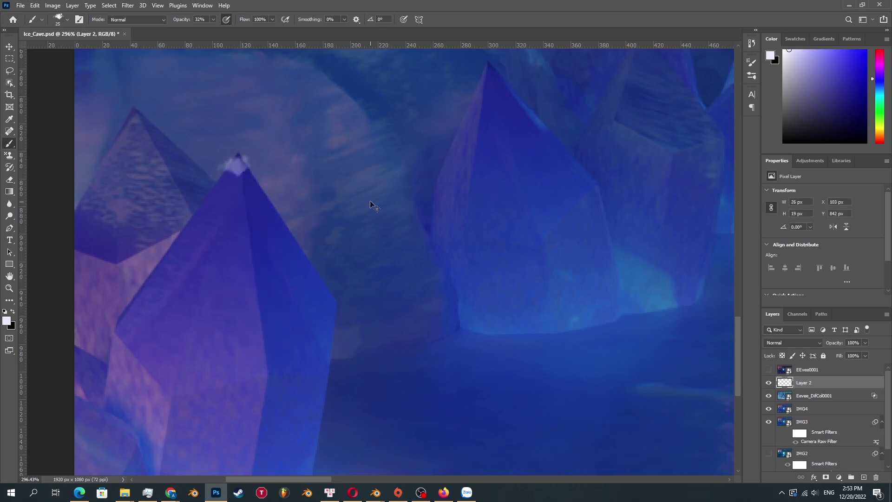
{"action": "key", "text": "3"}
{"action": "key", "text": "1"}
{"action": "scroll", "coordinate": [282, 285], "scroll_direction": "up", "scroll_amount": 2, "text": "alt"}
{"action": "left_click_drag", "start_coordinate": [239, 210], "coordinate": [240, 180]}
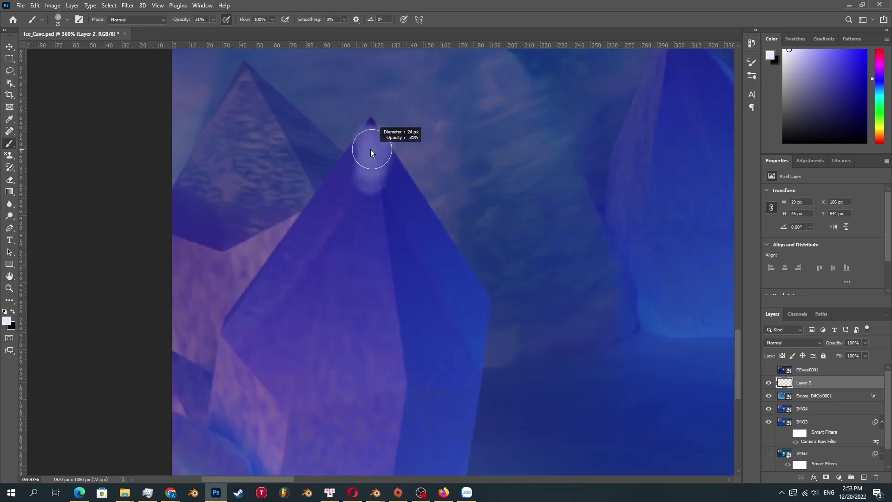
- Paint pale highlight strokes along the edges of the large foreground crystal, lowering the brush opacity to 28%
{"action": "scroll", "coordinate": [377, 189], "scroll_direction": "down", "scroll_amount": 2}
{"action": "left_click_drag", "start_coordinate": [372, 139], "coordinate": [392, 424]}
{"action": "mouse_move", "coordinate": [373, 99]}
{"action": "left_mouse_down"}
{"action": "mouse_move", "coordinate": [478, 368]}
{"action": "mouse_move", "coordinate": [478, 205]}
{"action": "left_mouse_up"}
{"action": "key", "text": "bracketleft"}
{"action": "key", "text": "2"}
{"action": "key", "text": "8"}
{"action": "left_click_drag", "start_coordinate": [360, 116], "coordinate": [299, 374]}
- Brush soft pale frost onto the small crystal behind the large foreground one with a larger brush
{"action": "scroll", "coordinate": [300, 374], "scroll_direction": "down", "scroll_amount": 1}
{"action": "scroll", "coordinate": [265, 194], "scroll_direction": "up", "scroll_amount": 2}
{"action": "key", "text": "bracketright"}
{"action": "key", "text": "bracketright"}
{"action": "key", "text": "bracketright"}
{"action": "key", "text": "bracketright"}
{"action": "left_click_drag", "start_coordinate": [264, 194], "coordinate": [216, 263]}
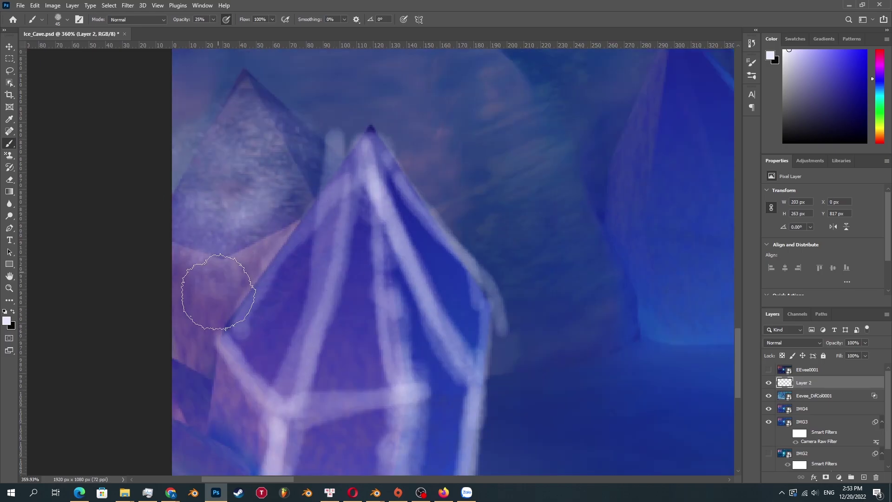
- Frost the body of the large foreground crystal with an enlarged brush at 25% opacity
{"action": "scroll", "coordinate": [215, 263], "scroll_direction": "down", "scroll_amount": 2}
{"action": "key", "text": "bracketright"}
{"action": "key", "text": "bracketright"}
{"action": "key", "text": "bracketright"}
{"action": "key", "text": "bracketright"}
{"action": "key", "text": "bracketright"}
{"action": "key", "text": "bracketright"}
{"action": "key", "text": "2"}
{"action": "key", "text": "5"}
{"action": "left_click_drag", "start_coordinate": [372, 325], "coordinate": [388, 346]}
- Paint pale frost and edge highlights on the next two crystals along the rock's base
{"action": "scroll", "coordinate": [389, 346], "scroll_direction": "right", "scroll_amount": 5}
{"action": "scroll", "coordinate": [338, 139], "scroll_direction": "down", "scroll_amount": 2}
{"action": "mouse_move", "coordinate": [218, 298]}
{"action": "left_mouse_down"}
{"action": "mouse_move", "coordinate": [269, 368]}
{"action": "mouse_move", "coordinate": [372, 269]}
{"action": "left_mouse_up"}
{"action": "right_click_drag", "start_coordinate": [353, 271], "coordinate": [304, 271], "text": "alt"}
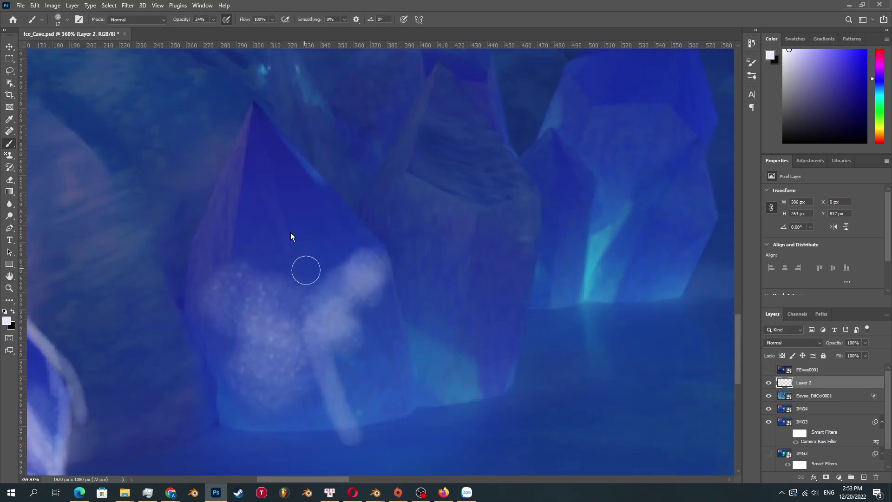
{"action": "left_click_drag", "start_coordinate": [236, 262], "coordinate": [199, 289]}
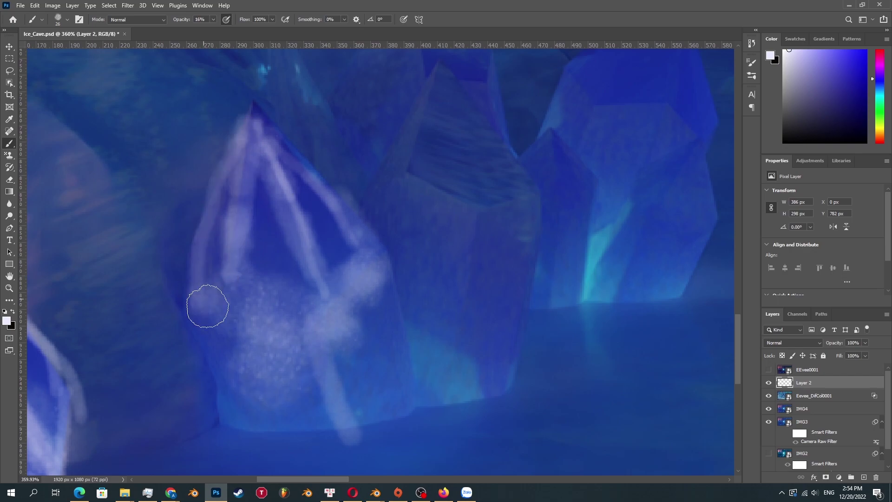
{"action": "scroll", "coordinate": [199, 289], "scroll_direction": "up", "scroll_amount": 2}
{"action": "left_click_drag", "start_coordinate": [478, 319], "coordinate": [514, 275]}
- Paint faint highlights on the facets of the tall crystal nearest the path at 5% brush opacity
{"action": "scroll", "coordinate": [414, 286], "scroll_direction": "right", "scroll_amount": 4}
{"action": "scroll", "coordinate": [414, 285], "scroll_direction": "right", "scroll_amount": 1}
{"action": "left_click_drag", "start_coordinate": [395, 358], "coordinate": [335, 229]}
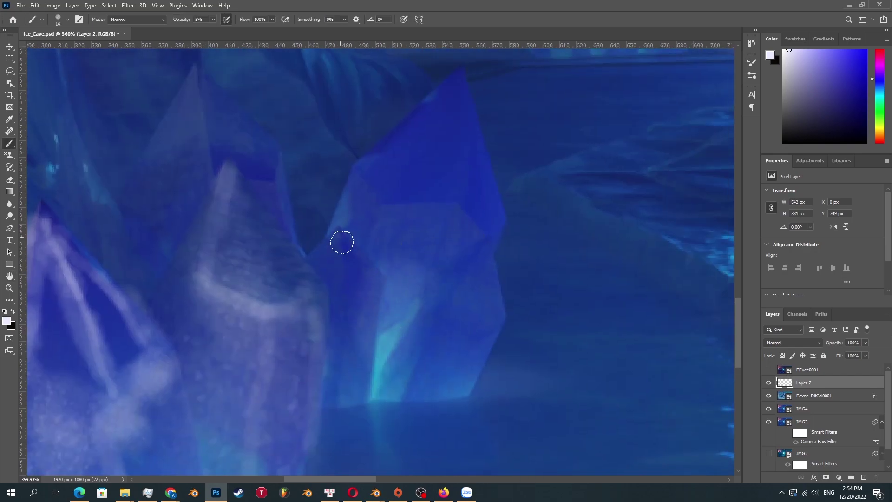
{"action": "scroll", "coordinate": [462, 319], "scroll_direction": "up", "scroll_amount": 2}
{"action": "right_click_drag", "start_coordinate": [459, 279], "coordinate": [453, 278], "text": "alt"}
{"action": "left_click_drag", "start_coordinate": [460, 270], "coordinate": [459, 150]}
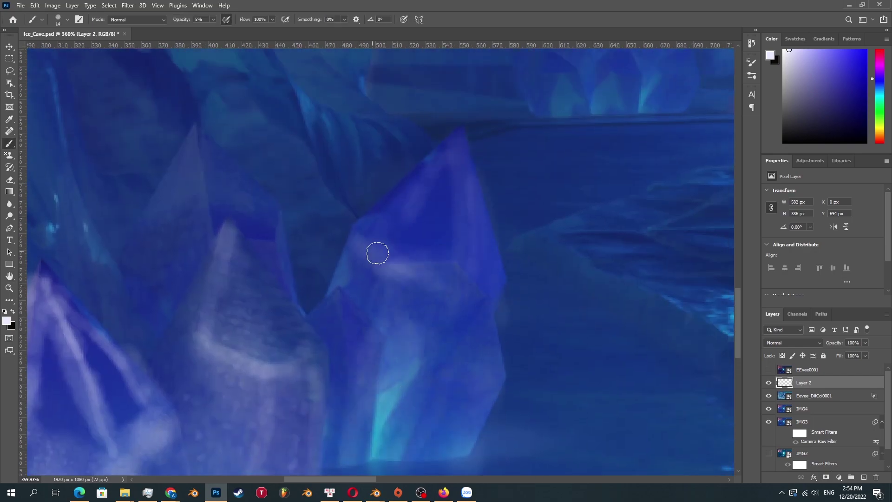
- Paint pale frost and ridge highlights on the small crystal in front of the sunset glow at 17% brush opacity
{"action": "right_click_drag", "start_coordinate": [170, 229], "coordinate": [195, 203], "text": "alt"}
{"action": "scroll", "coordinate": [345, 211], "scroll_direction": "up", "scroll_amount": 5}
{"action": "scroll", "coordinate": [345, 211], "scroll_direction": "left", "scroll_amount": 5}
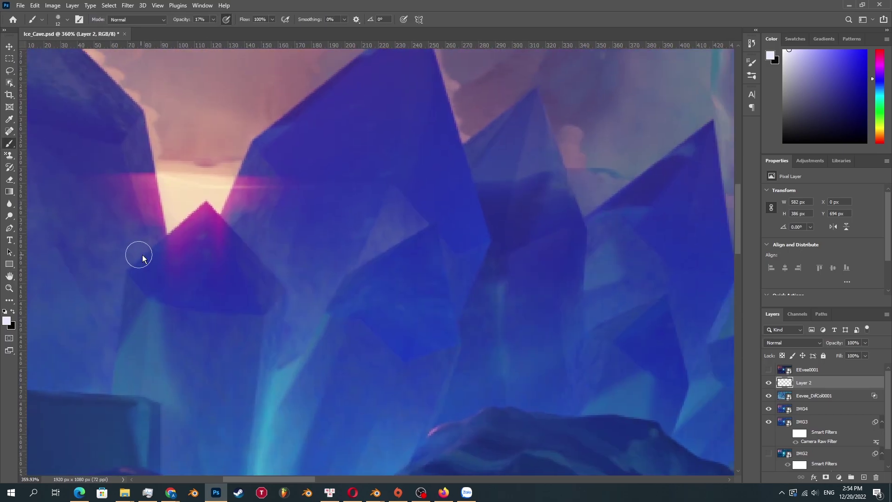
{"action": "left_click_drag", "start_coordinate": [142, 258], "coordinate": [195, 307]}
{"action": "scroll", "coordinate": [259, 349], "scroll_direction": "down", "scroll_amount": 2}
{"action": "left_click_drag", "start_coordinate": [209, 260], "coordinate": [251, 334]}
- Paint soft frost and facet-edge highlights on the crystals around the sunset opening at 12% brush opacity
{"action": "right_click_drag", "start_coordinate": [163, 246], "coordinate": [163, 235], "text": "alt"}
{"action": "scroll", "coordinate": [229, 368], "scroll_direction": "up", "scroll_amount": 2}
{"action": "left_click_drag", "start_coordinate": [200, 298], "coordinate": [229, 368]}
{"action": "mouse_move", "coordinate": [372, 239]}
{"action": "right_mouse_down", "text": "alt"}
{"action": "mouse_move", "coordinate": [432, 239]}
{"action": "mouse_move", "coordinate": [370, 239]}
{"action": "right_mouse_up", "text": "alt"}
{"action": "left_click_drag", "start_coordinate": [418, 325], "coordinate": [427, 243]}
{"action": "scroll", "coordinate": [335, 294], "scroll_direction": "down", "scroll_amount": 2}
{"action": "scroll", "coordinate": [120, 179], "scroll_direction": "up", "scroll_amount": 5}
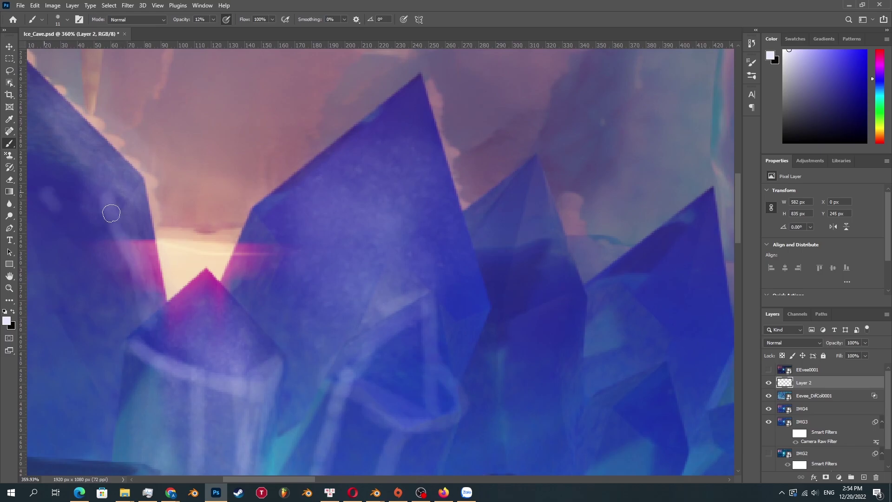
- Paint pale facet highlights on the remaining crystals of the cluster above the dark rock and save the file
{"action": "right_click_drag", "start_coordinate": [504, 283], "coordinate": [534, 283], "text": "alt"}
{"action": "scroll", "coordinate": [363, 274], "scroll_direction": "down", "scroll_amount": 2}
{"action": "scroll", "coordinate": [363, 273], "scroll_direction": "right", "scroll_amount": 3}
{"action": "left_click_drag", "start_coordinate": [334, 158], "coordinate": [431, 300]}
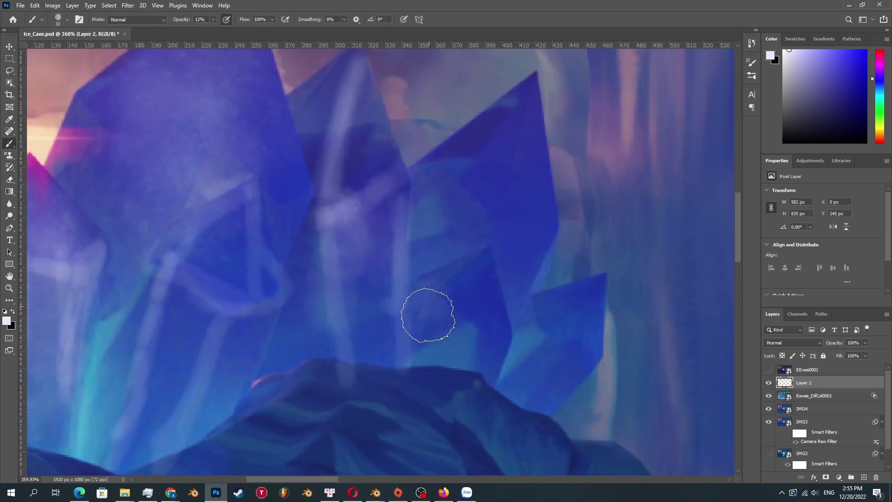
{"action": "right_click_drag", "start_coordinate": [432, 299], "coordinate": [418, 299], "text": "alt"}
{"action": "scroll", "coordinate": [518, 136], "scroll_direction": "up", "scroll_amount": 2}
{"action": "right_click_drag", "start_coordinate": [499, 160], "coordinate": [577, 182], "text": "alt"}
{"action": "key", "text": "ctrl+0"}
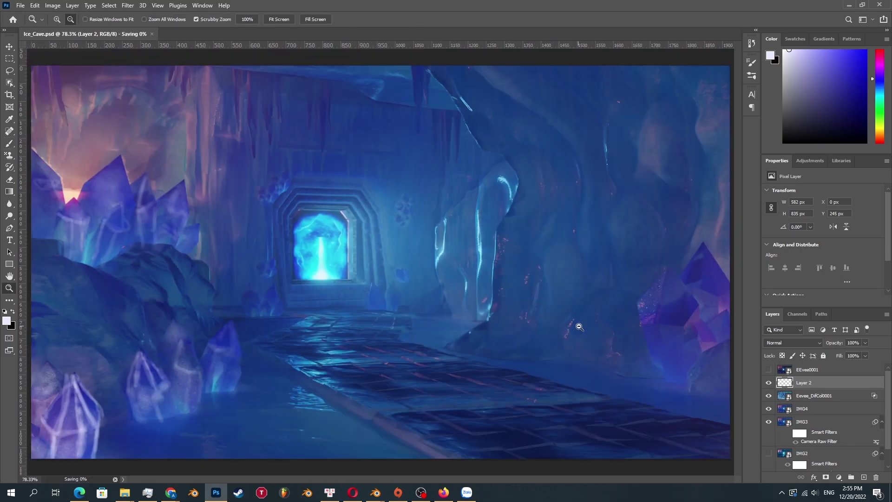
- Brush frost and edge highlights onto the purple crystal cluster by the far cave wall in Normal mode at 10% opacity
{"action": "scroll", "coordinate": [601, 276], "scroll_direction": "up", "scroll_amount": 3, "text": "alt"}
{"action": "left_click_drag", "start_coordinate": [558, 277], "coordinate": [601, 277]}
{"action": "scroll", "coordinate": [250, 342], "scroll_direction": "up", "scroll_amount": 3, "text": "alt"}
{"action": "key", "text": "b"}
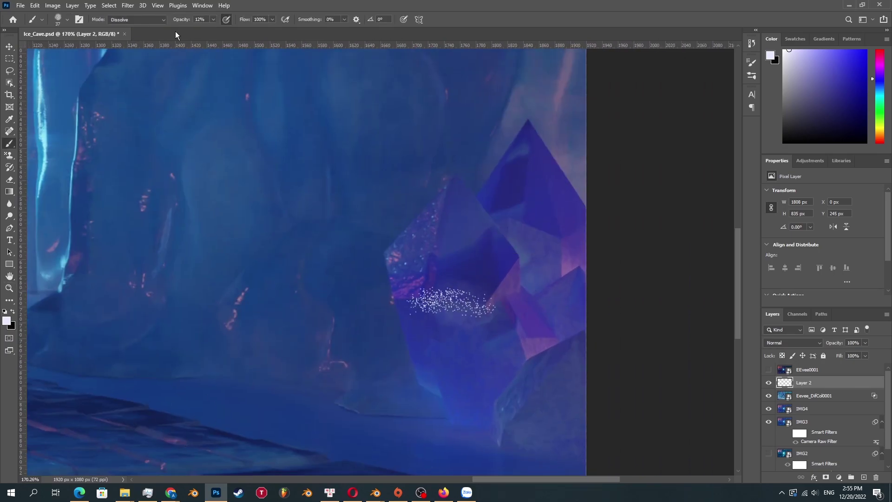
{"action": "right_click_drag", "start_coordinate": [547, 329], "coordinate": [571, 329], "text": "alt"}
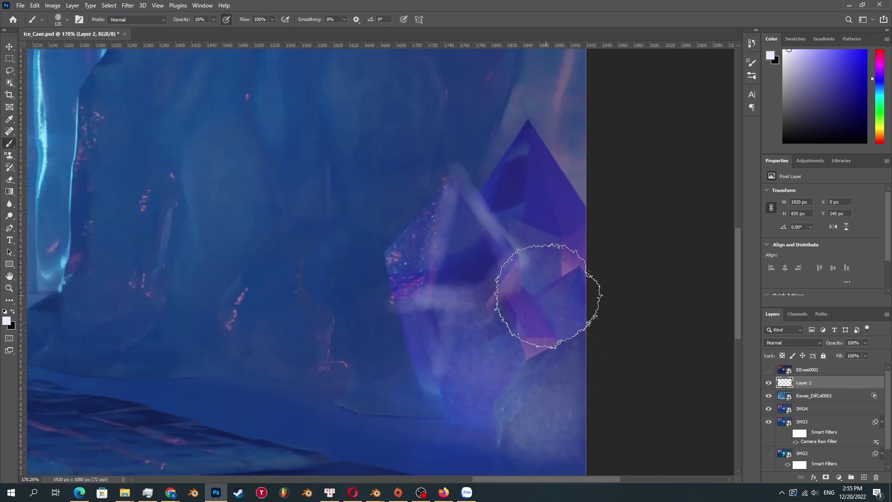
- Brush faint mist over the ground at the base of the purple crystal cluster at 7% opacity
{"action": "scroll", "coordinate": [521, 149], "scroll_direction": "down", "scroll_amount": 3}
{"action": "right_click_drag", "start_coordinate": [350, 333], "coordinate": [348, 337], "text": "alt"}
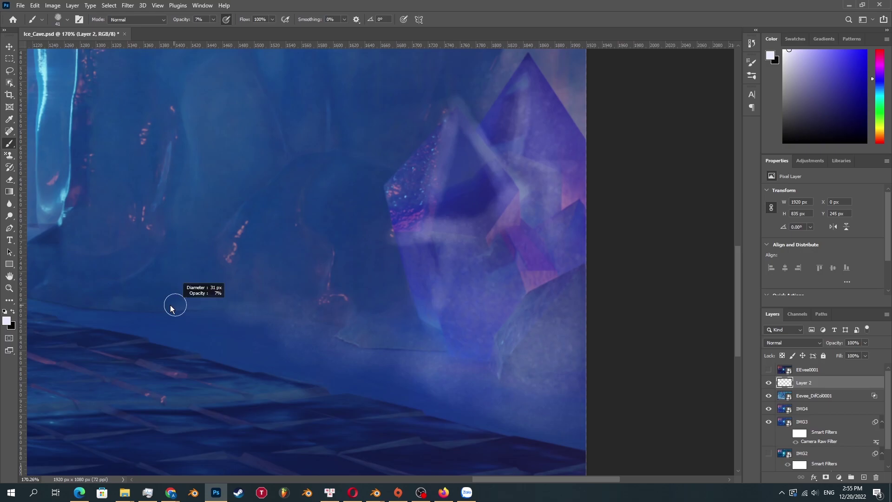
{"action": "right_click_drag", "start_coordinate": [173, 304], "coordinate": [214, 305], "text": "alt"}
- Paint soft pale-blue streaks along the folds of the cave wall on a new layer at 18% brush opacity
{"action": "scroll", "coordinate": [213, 305], "scroll_direction": "left", "scroll_amount": 10}
{"action": "scroll", "coordinate": [297, 287], "scroll_direction": "up", "scroll_amount": 2, "text": "alt"}
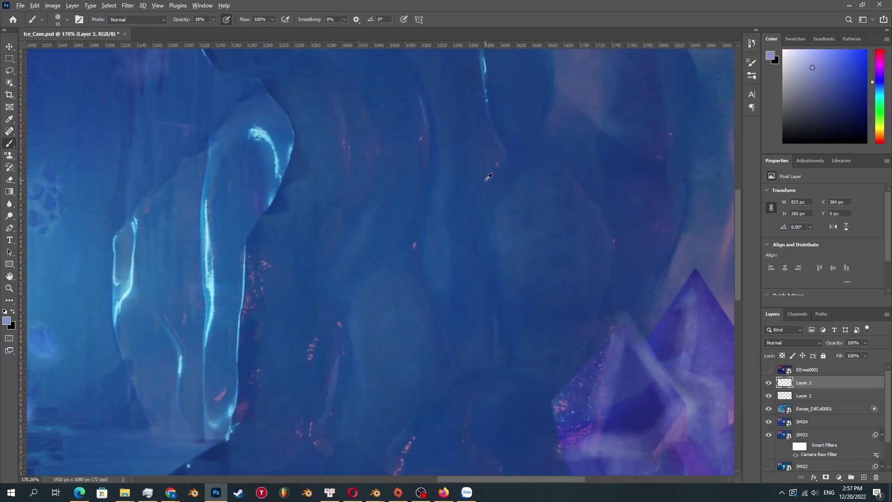
{"action": "left_click_drag", "start_coordinate": [484, 180], "coordinate": [526, 312]}
{"action": "scroll", "coordinate": [470, 360], "scroll_direction": "up", "scroll_amount": 4}
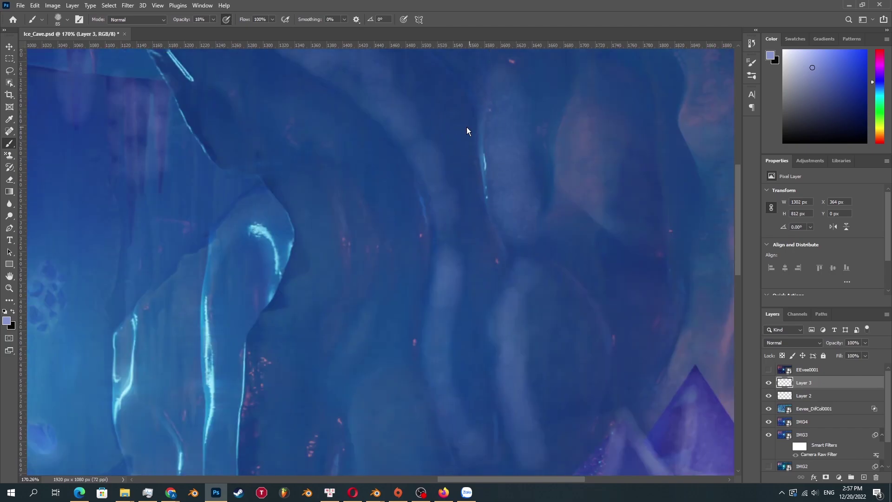
{"action": "scroll", "coordinate": [388, 299], "scroll_direction": "down", "scroll_amount": 3}
{"action": "key", "text": "bracketright"}
{"action": "scroll", "coordinate": [686, 94], "scroll_direction": "up", "scroll_amount": 2}
- Brush soft blue haze across the base of the cave wall beside the purple crystals at 17% opacity
{"action": "scroll", "coordinate": [651, 267], "scroll_direction": "down", "scroll_amount": 6}
{"action": "scroll", "coordinate": [650, 267], "scroll_direction": "right", "scroll_amount": 2, "text": "shift"}
{"action": "left_click_drag", "start_coordinate": [650, 267], "coordinate": [298, 269]}
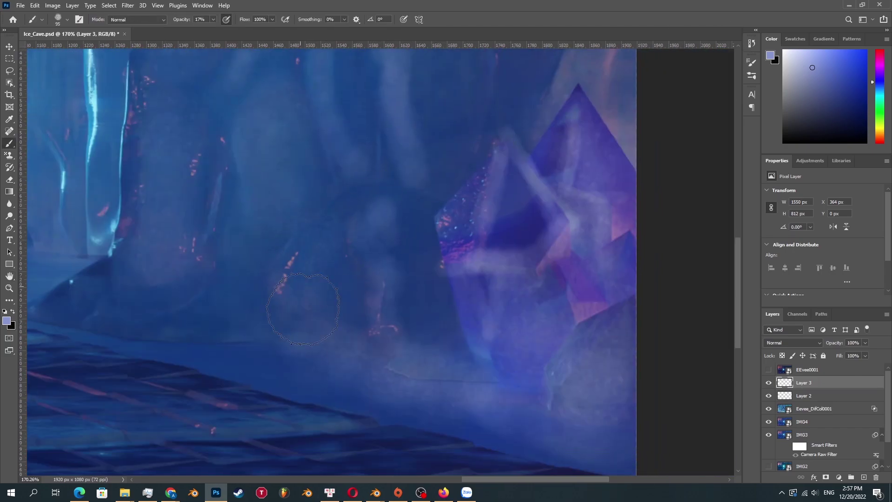
- Smudge the pale streaks on the cave wall at 11% strength to blend them into the ice
{"action": "key", "text": "space"}
{"action": "scroll", "coordinate": [327, 214], "scroll_direction": "up", "scroll_amount": 5}
{"action": "scroll", "coordinate": [327, 214], "scroll_direction": "right", "scroll_amount": 2, "text": "shift"}
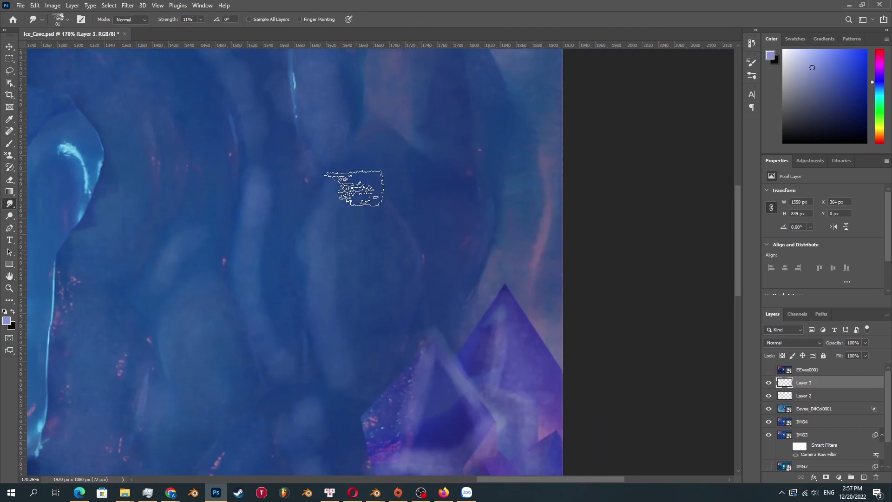
{"action": "scroll", "coordinate": [139, 135], "scroll_direction": "up", "scroll_amount": 3}
{"action": "scroll", "coordinate": [169, 319], "scroll_direction": "left", "scroll_amount": 5, "text": "shift"}
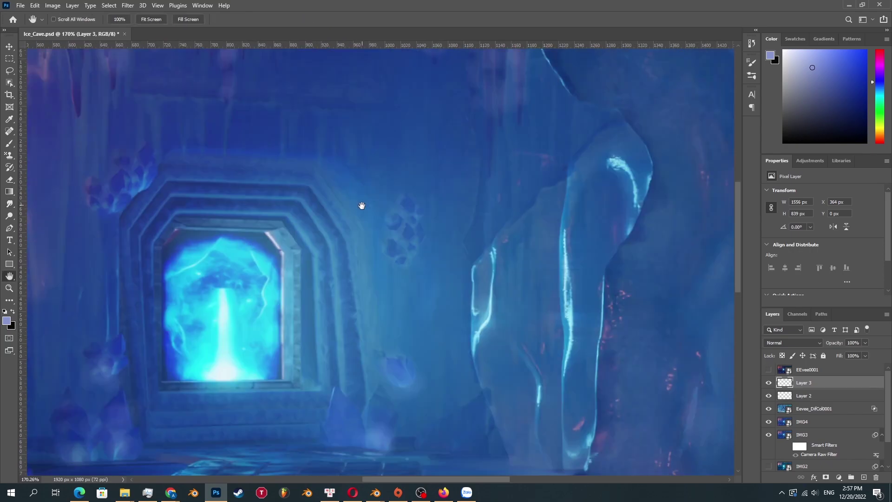
{"action": "scroll", "coordinate": [360, 200], "scroll_direction": "right", "scroll_amount": 3, "text": "shift"}
{"action": "key", "text": "bracketleft"}
{"action": "scroll", "coordinate": [243, 369], "scroll_direction": "down", "scroll_amount": 5, "text": "alt"}
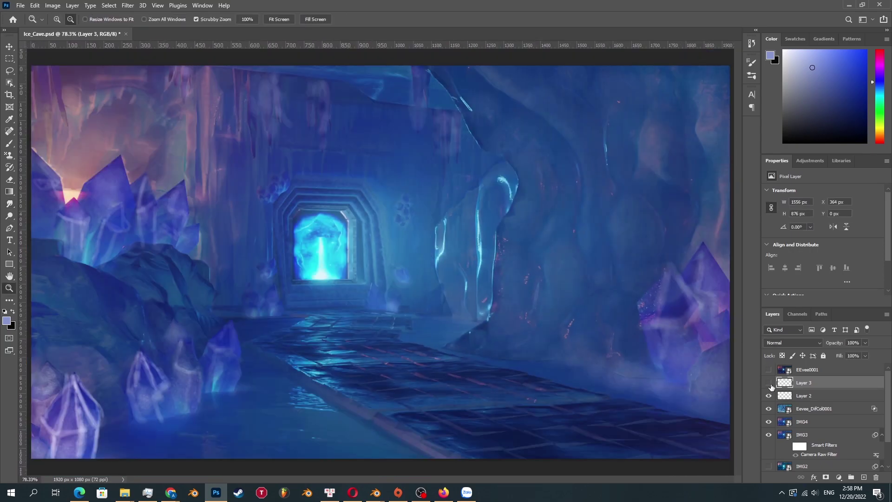
- Add a layer mask to Layer 2 and ready the Brush with black as the foreground color
{"action": "left_click", "coordinate": [803, 395]}
{"action": "left_click", "coordinate": [825, 477]}
{"action": "key", "text": "b"}
{"action": "key", "text": "d"}
- Mask out excess frost on the facets of the purple crystal cluster with a black brush at 79% opacity
{"action": "scroll", "coordinate": [404, 214], "scroll_direction": "up", "scroll_amount": 5, "text": "alt"}
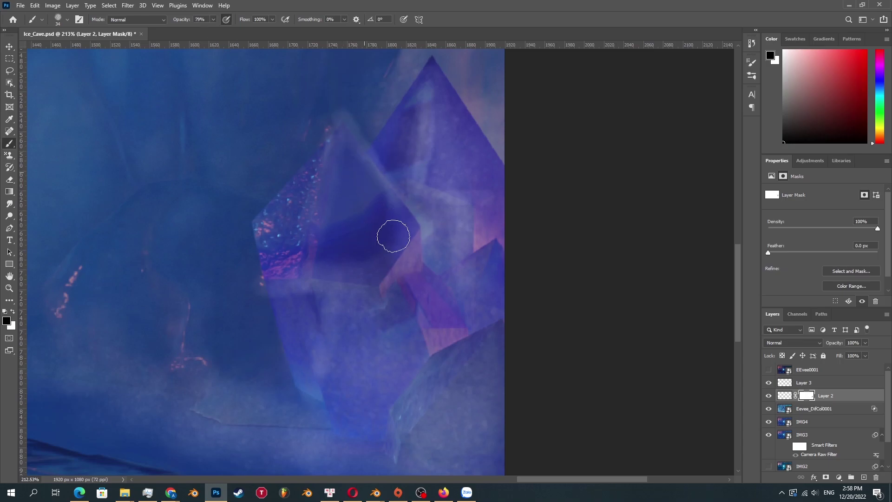
{"action": "scroll", "coordinate": [363, 246], "scroll_direction": "down", "scroll_amount": 2}
{"action": "scroll", "coordinate": [361, 295], "scroll_direction": "up", "scroll_amount": 2}
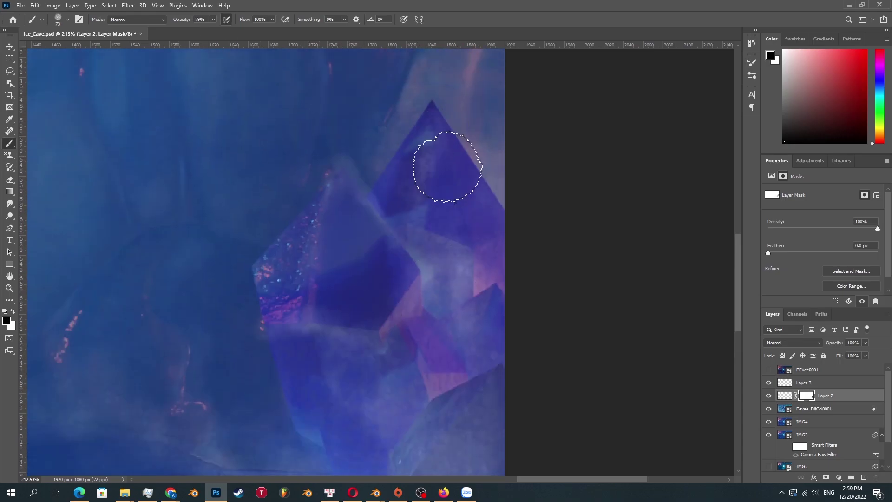
{"action": "key", "text": "bracketright"}
{"action": "key", "text": "bracketright"}
{"action": "key", "text": "bracketright"}
{"action": "key", "text": "bracketright"}
{"action": "key", "text": "bracketright"}
{"action": "scroll", "coordinate": [464, 260], "scroll_direction": "down", "scroll_amount": 2}
{"action": "right_click_drag", "start_coordinate": [439, 271], "coordinate": [428, 277], "text": "alt"}
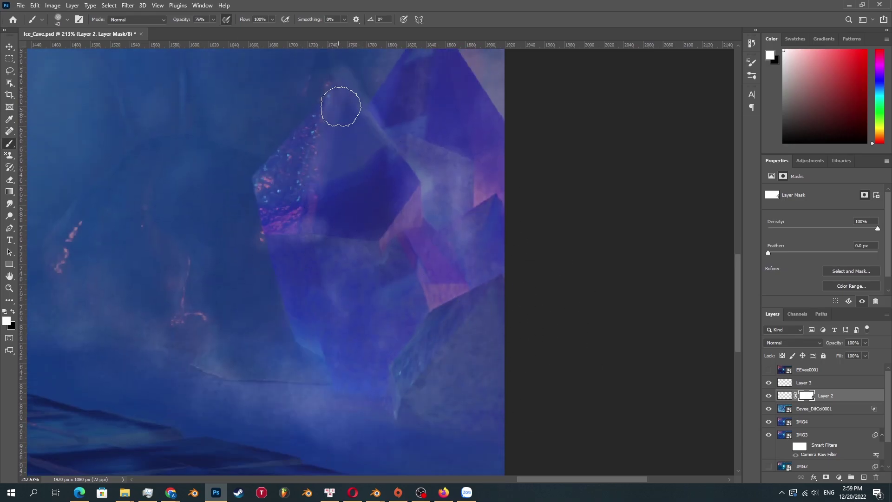
- Smudge the Layer 2 mask around the purple crystals with an enlarged brush at 11% strength
{"action": "key", "text": "x"}
{"action": "key", "text": "r"}
{"action": "scroll", "coordinate": [353, 202], "scroll_direction": "up", "scroll_amount": 1}
{"action": "key", "text": "bracketright"}
{"action": "key", "text": "bracketright"}
{"action": "key", "text": "bracketright"}
{"action": "key", "text": "bracketright"}
{"action": "key", "text": "bracketright"}
{"action": "scroll", "coordinate": [488, 179], "scroll_direction": "up", "scroll_amount": 1}
{"action": "scroll", "coordinate": [405, 394], "scroll_direction": "down", "scroll_amount": 1}
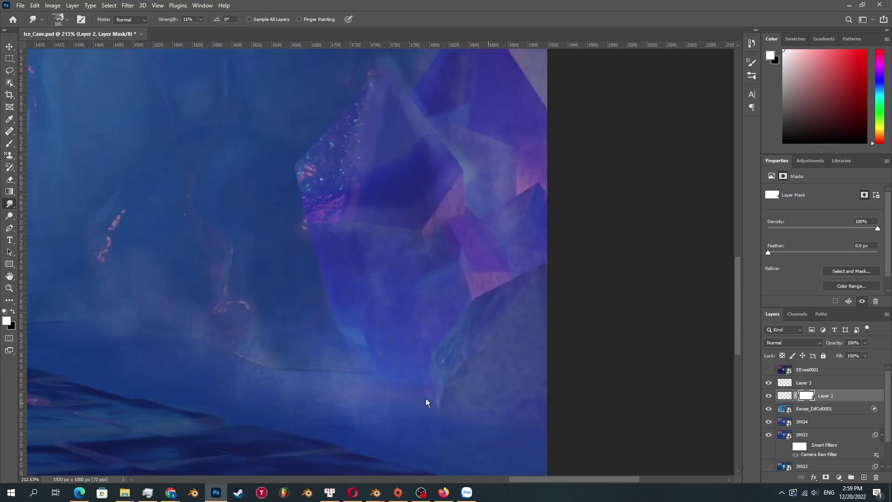
- Mask out excess frost on the central facets of the large foreground crystal with black at 72% brush opacity
{"action": "key", "text": "b"}
{"action": "scroll", "coordinate": [415, 195], "scroll_direction": "up", "scroll_amount": 3, "text": "alt"}
{"action": "key", "text": "x"}
{"action": "key", "text": "bracketleft"}
{"action": "key", "text": "bracketleft"}
{"action": "key", "text": "bracketleft"}
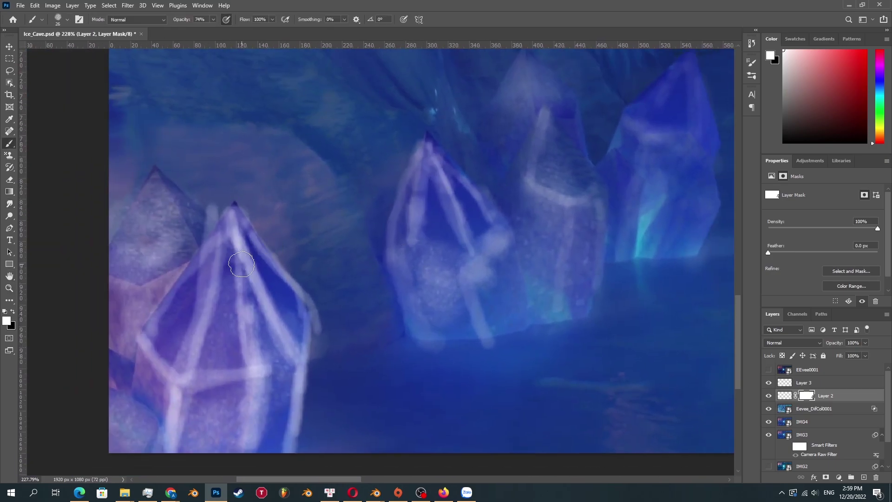
{"action": "left_click_drag", "start_coordinate": [229, 258], "coordinate": [208, 401]}
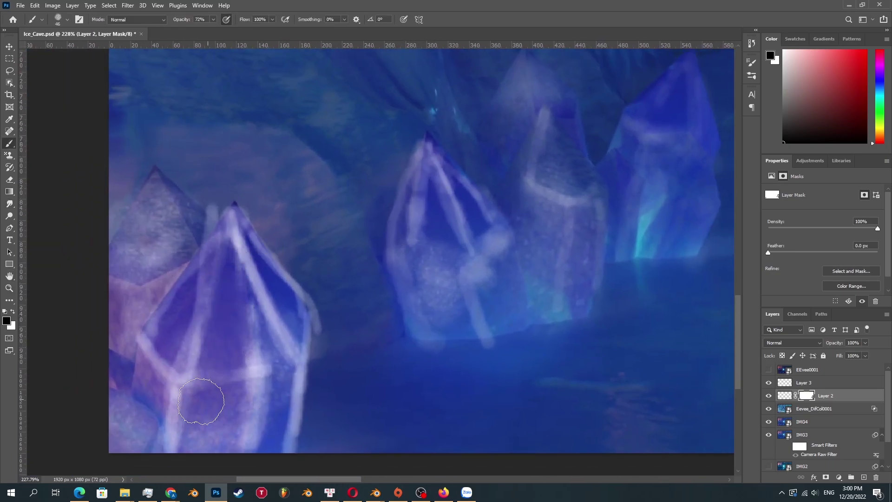
- Mask away stray highlights along the outer edges of the large foreground crystal at 67% brush opacity
{"action": "mouse_move", "coordinate": [125, 295]}
{"action": "left_mouse_down"}
{"action": "mouse_move", "coordinate": [229, 219]}
{"action": "mouse_move", "coordinate": [309, 303]}
{"action": "left_mouse_up"}
{"action": "key", "text": "x"}
{"action": "key", "text": "z"}
{"action": "left_click_drag", "start_coordinate": [259, 278], "coordinate": [285, 269]}
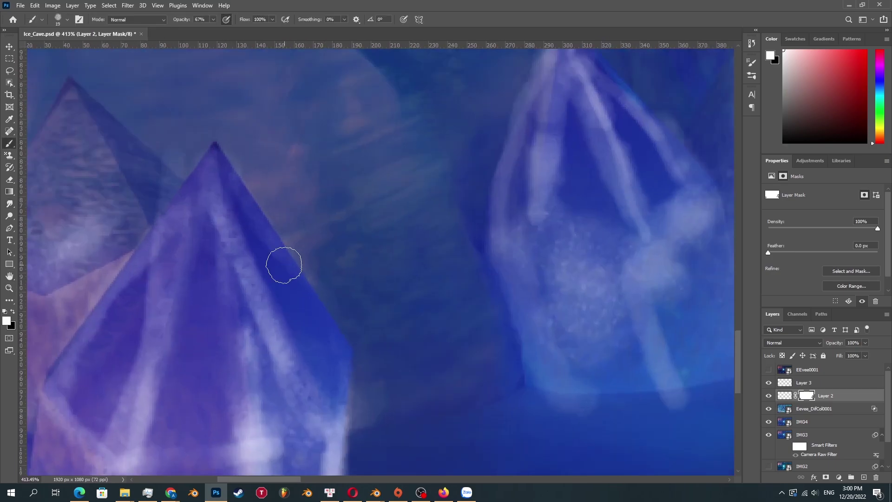